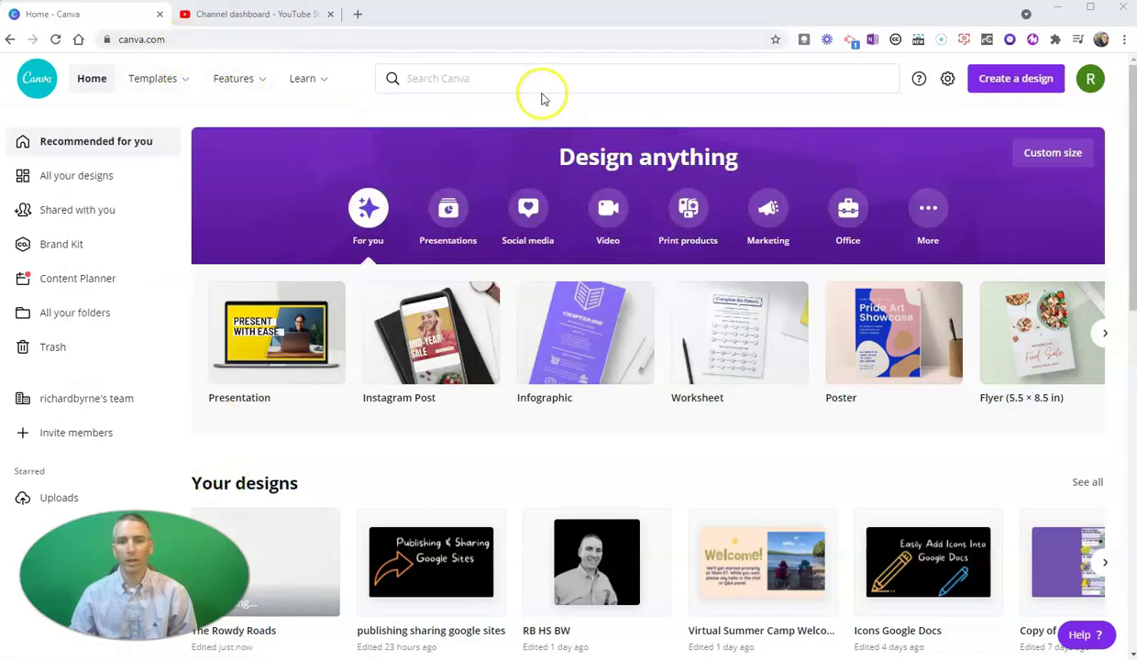
# Search 'you', pick the YouTube Thumbnail suggestion, and browse its 661 templates.
pyautogui.click(566, 80)
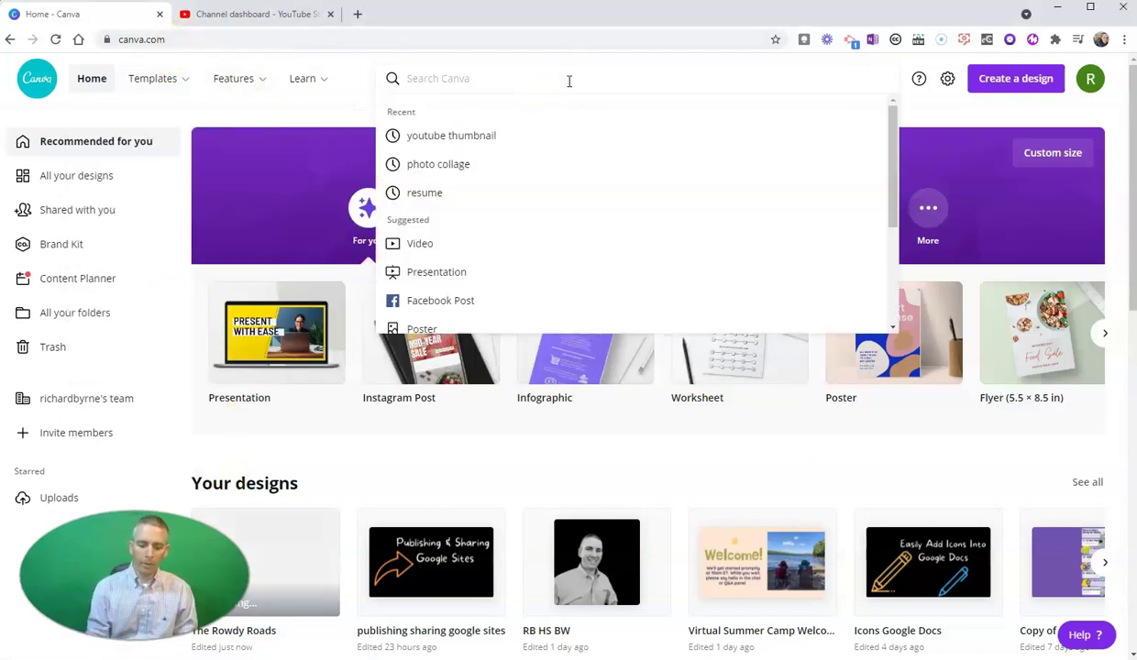
pyautogui.write('youtube')
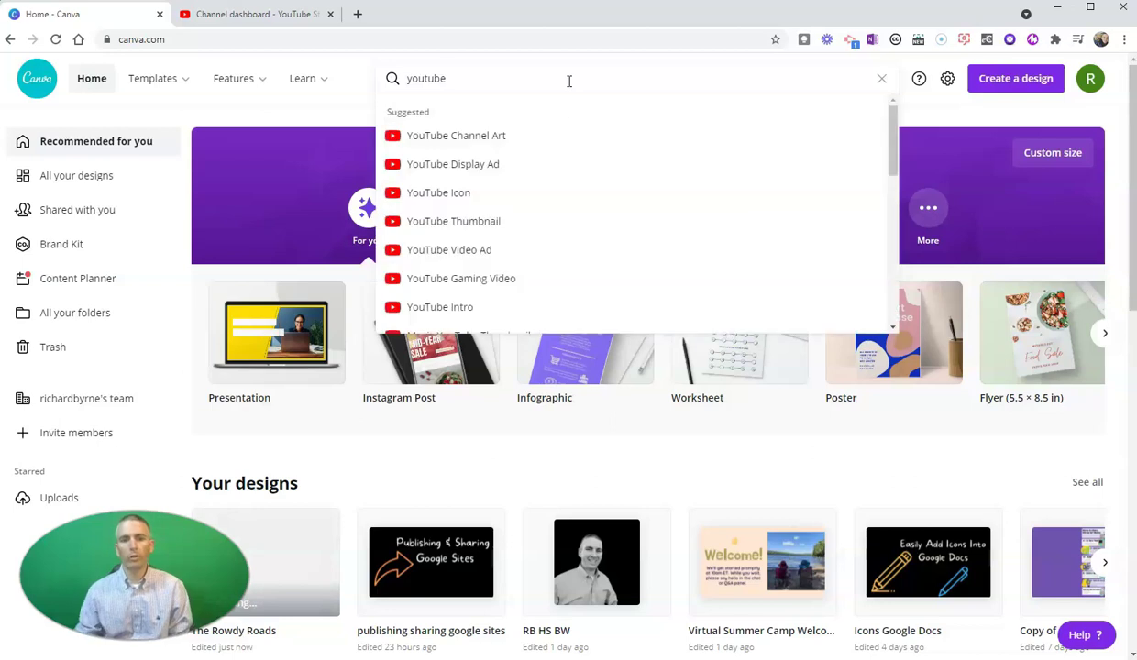
pyautogui.click(469, 229)
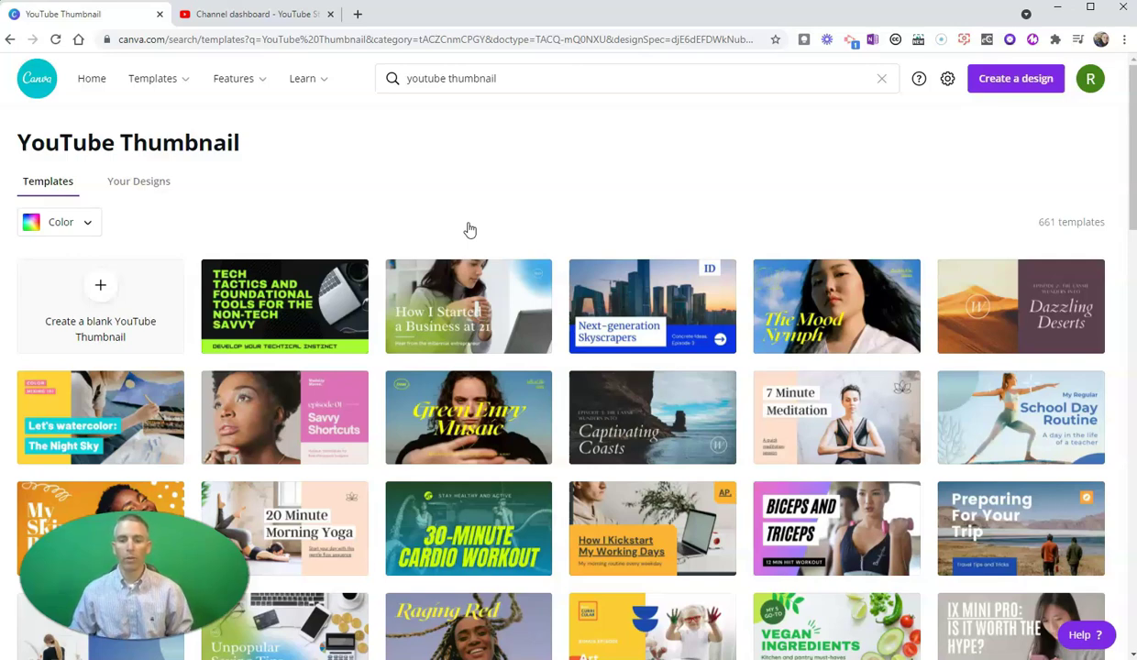
pyautogui.scroll(-5, 718, 393)
pyautogui.scroll(-5, 344, 510)
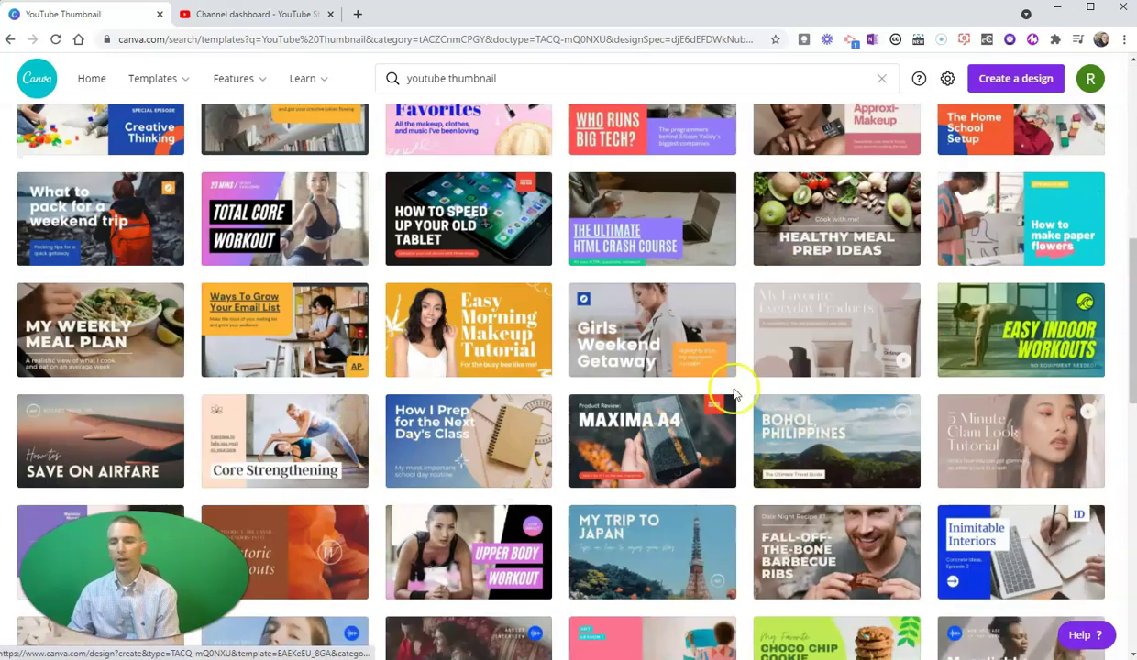
pyautogui.scroll(10, 456, 470)
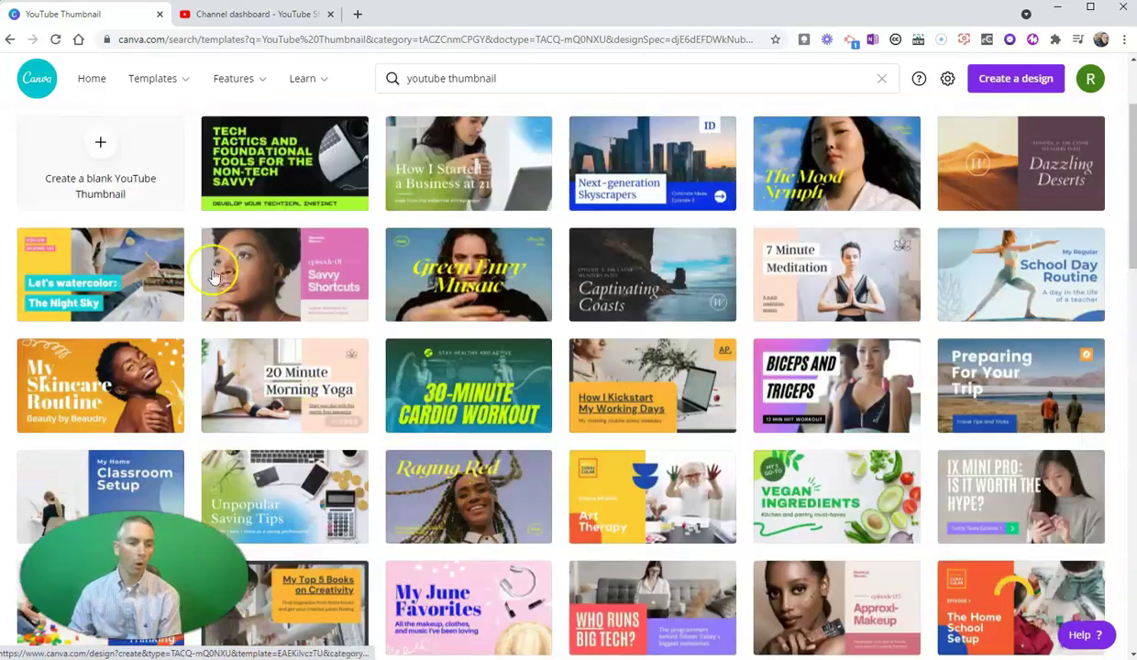
# Create a blank YouTube Thumbnail and apply the Tutorial 'How to Train Your Puppy' template.
pyautogui.click(101, 151)
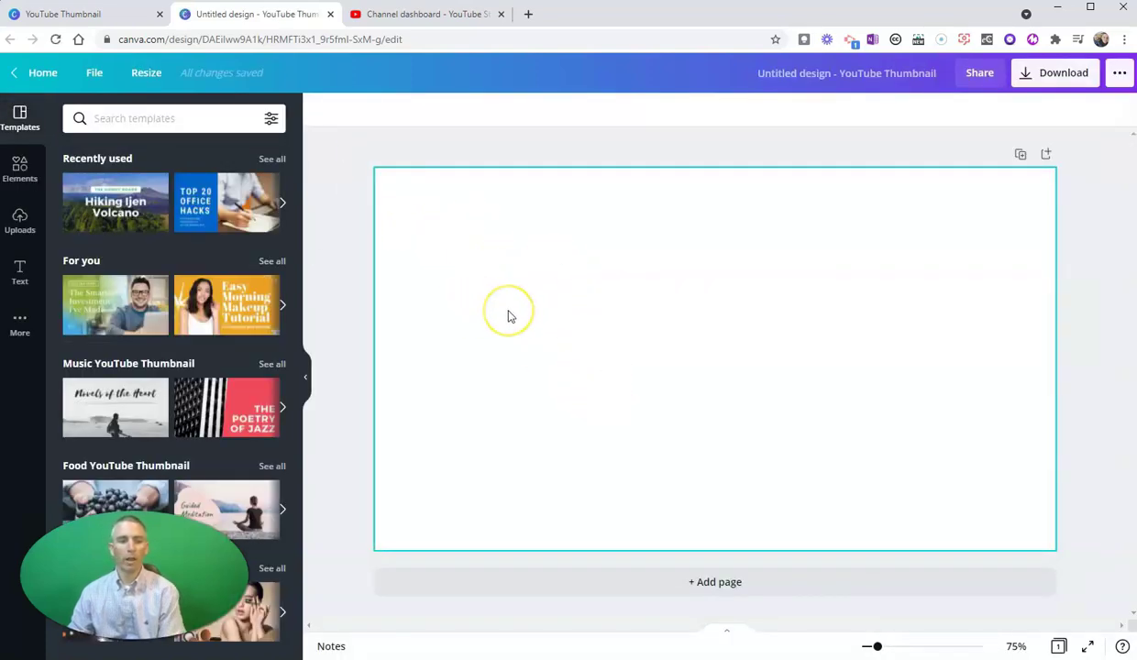
pyautogui.scroll(-5, 165, 330)
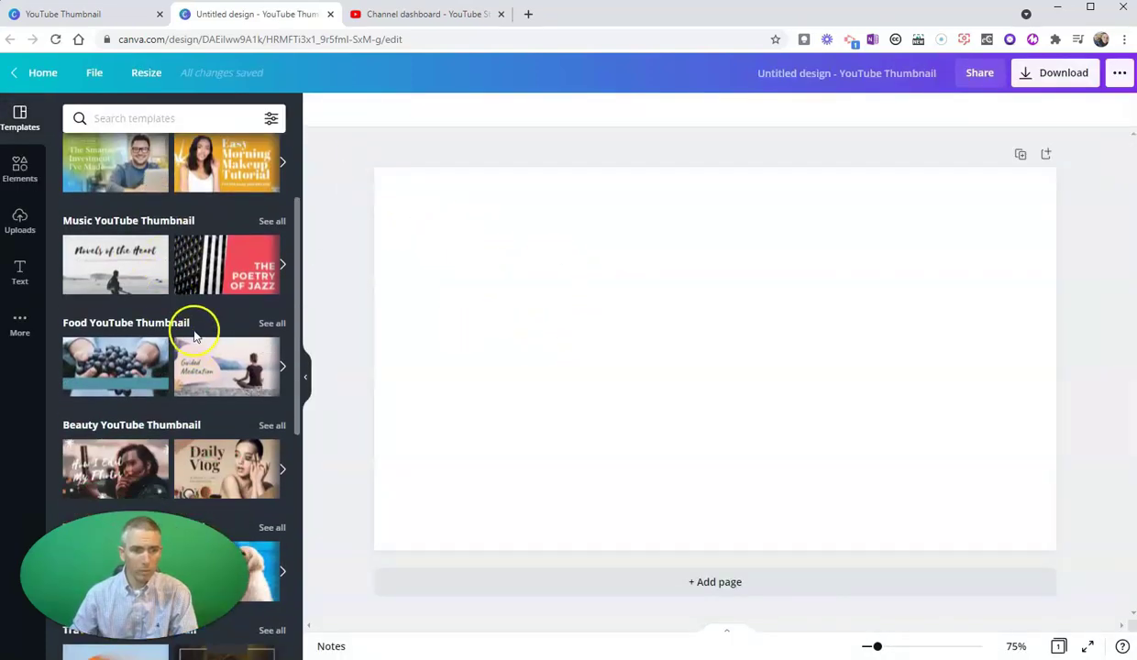
pyautogui.scroll(-5, 200, 348)
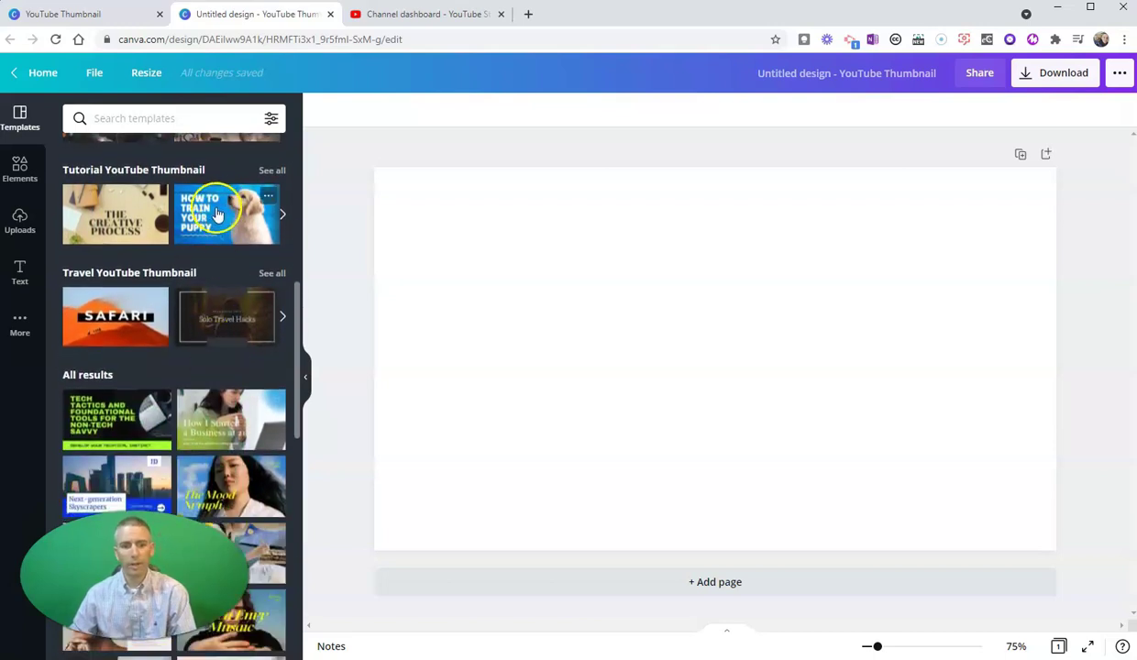
pyautogui.click(218, 214)
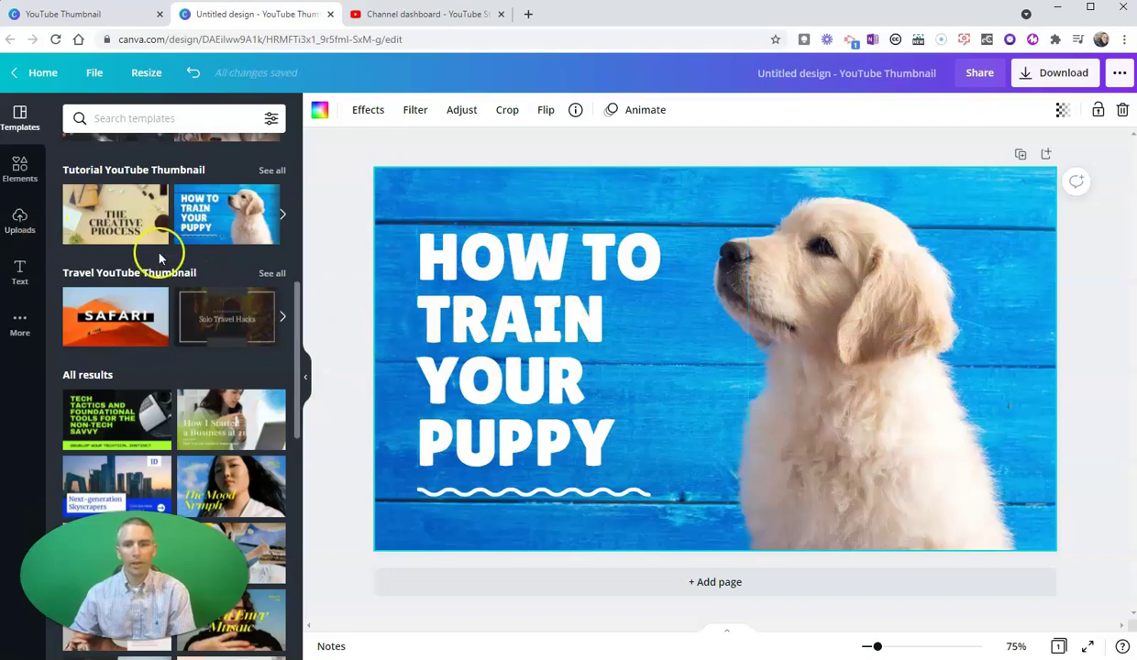
# Replace the puppy photo with a solid dark blue background, after trying navy and black.
pyautogui.click(320, 111)
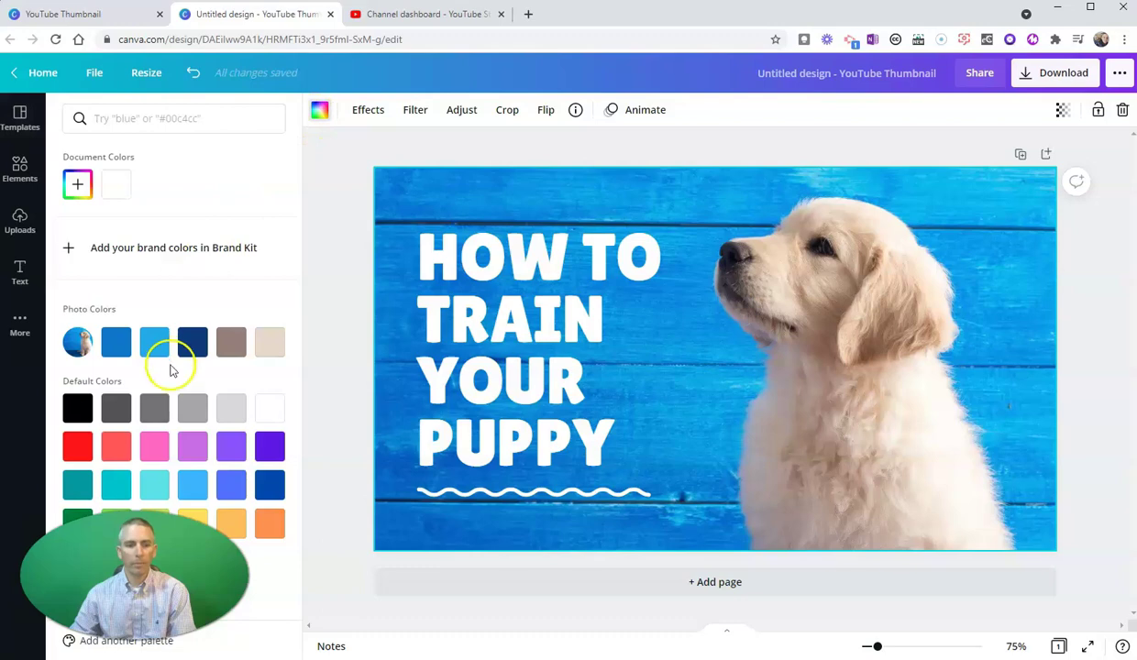
pyautogui.click(196, 341)
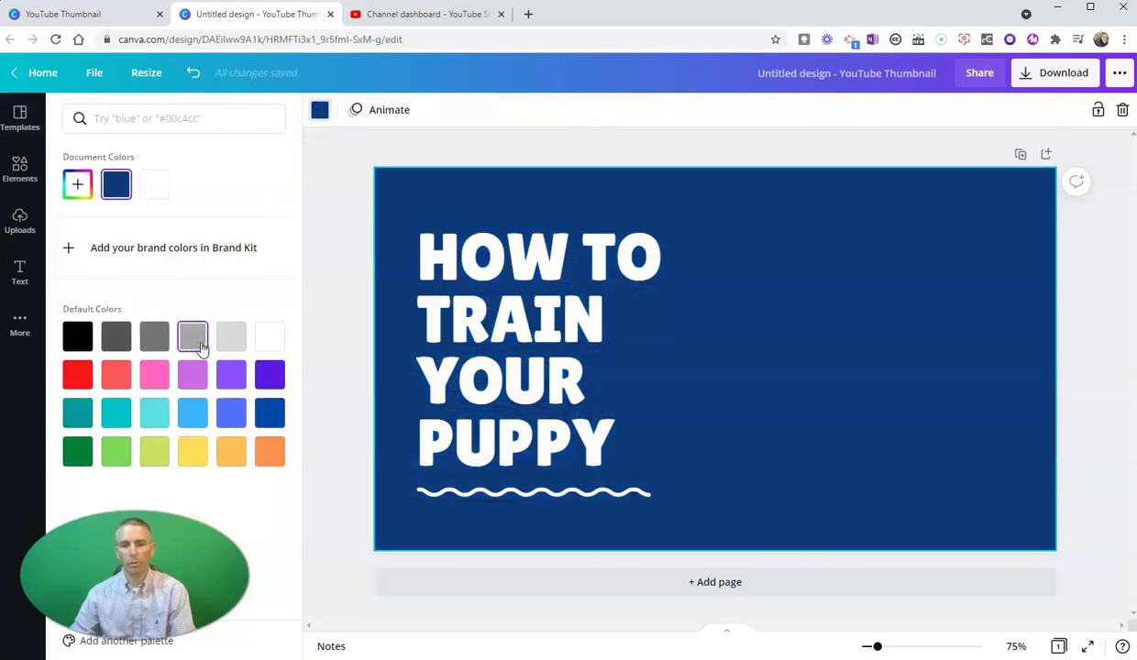
pyautogui.click(84, 339)
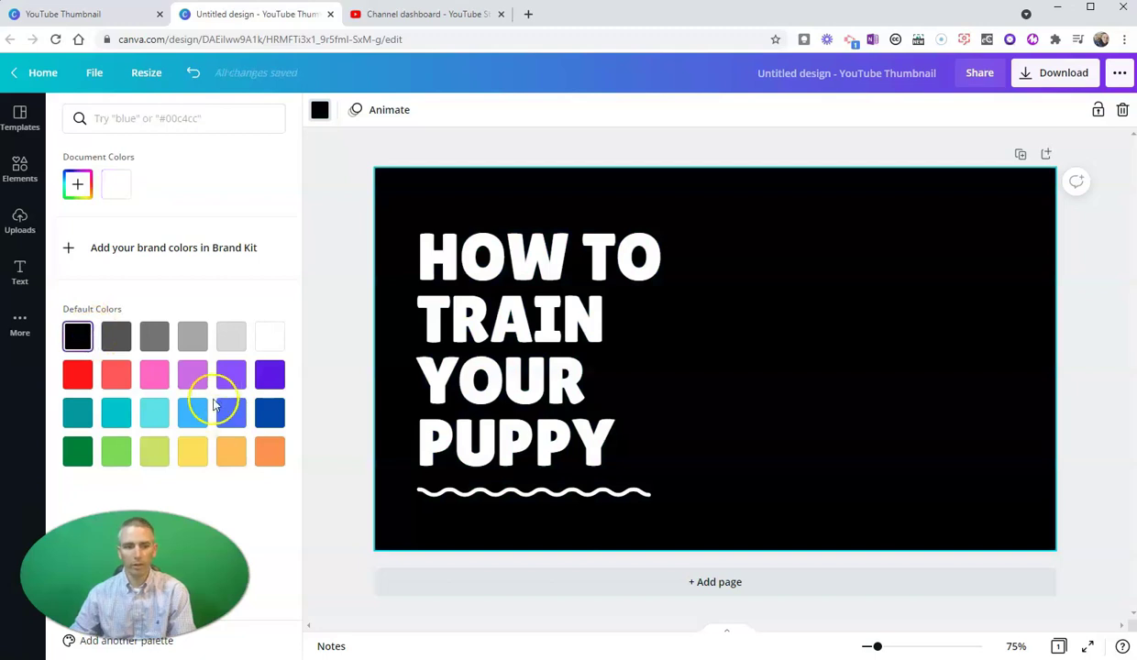
pyautogui.click(270, 415)
pyautogui.click(500, 419)
# Ungroup the title from its wavy line and widen the title box across the page.
pyautogui.moveTo(500, 406); pyautogui.dragTo(751, 493)
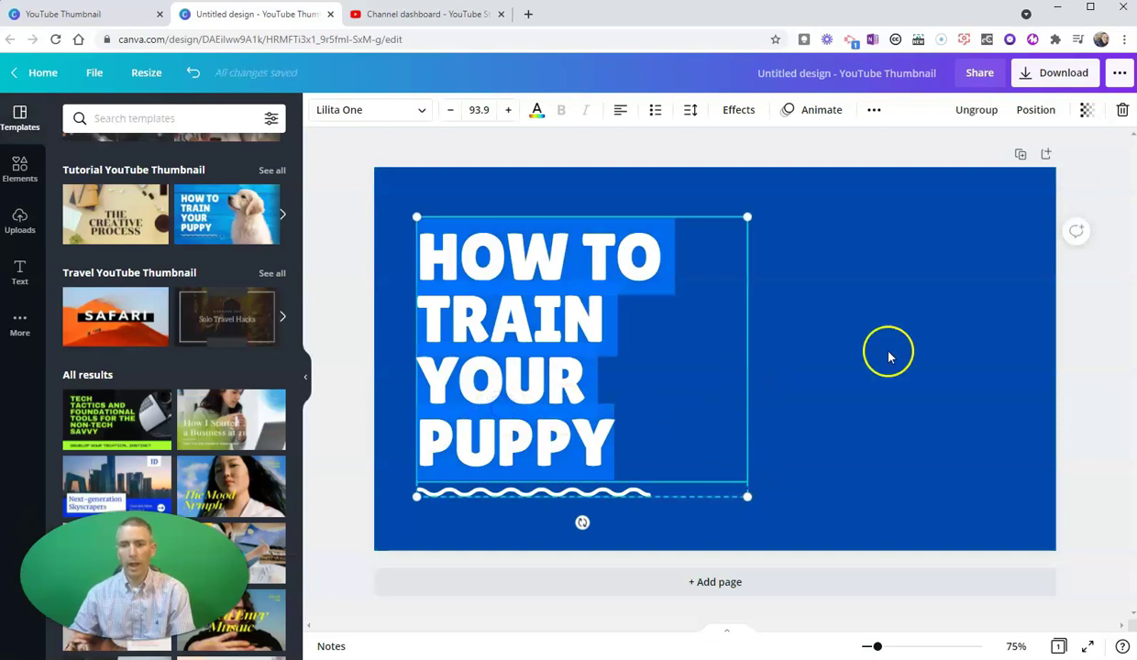
pyautogui.click(977, 111)
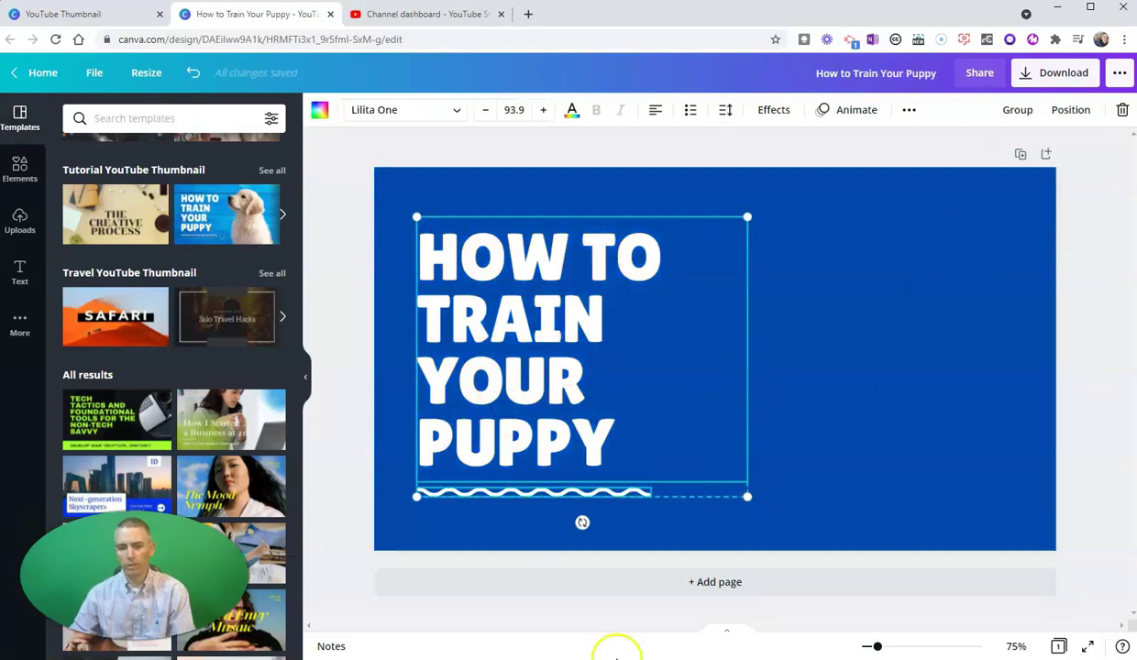
pyautogui.click(664, 495)
pyautogui.click(621, 485)
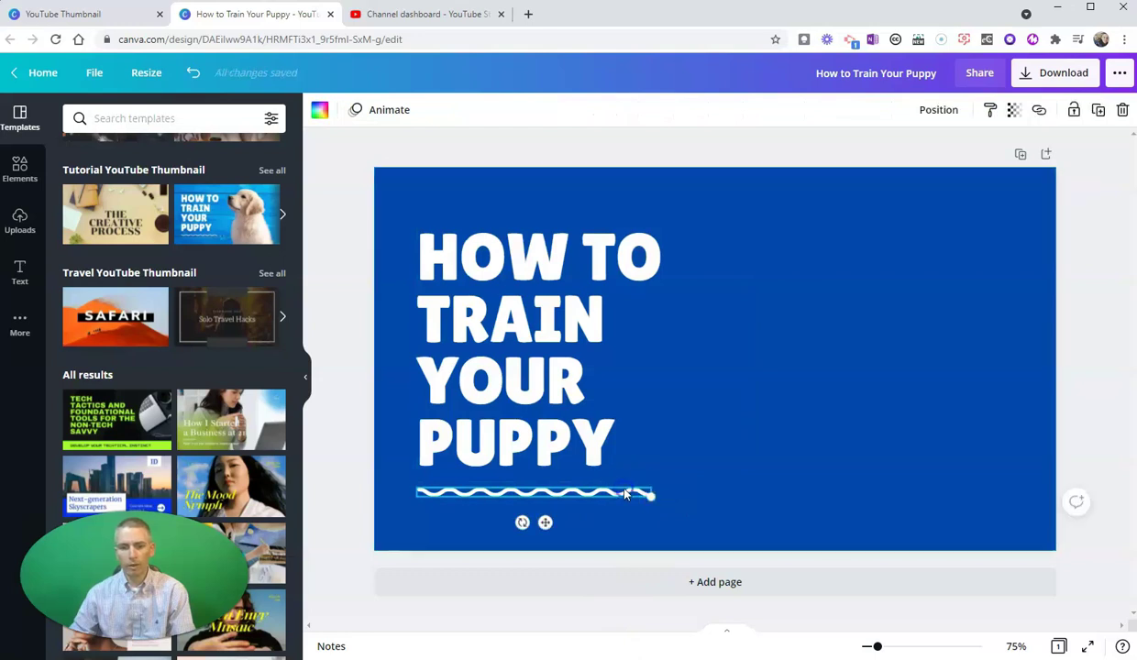
pyautogui.click(613, 401)
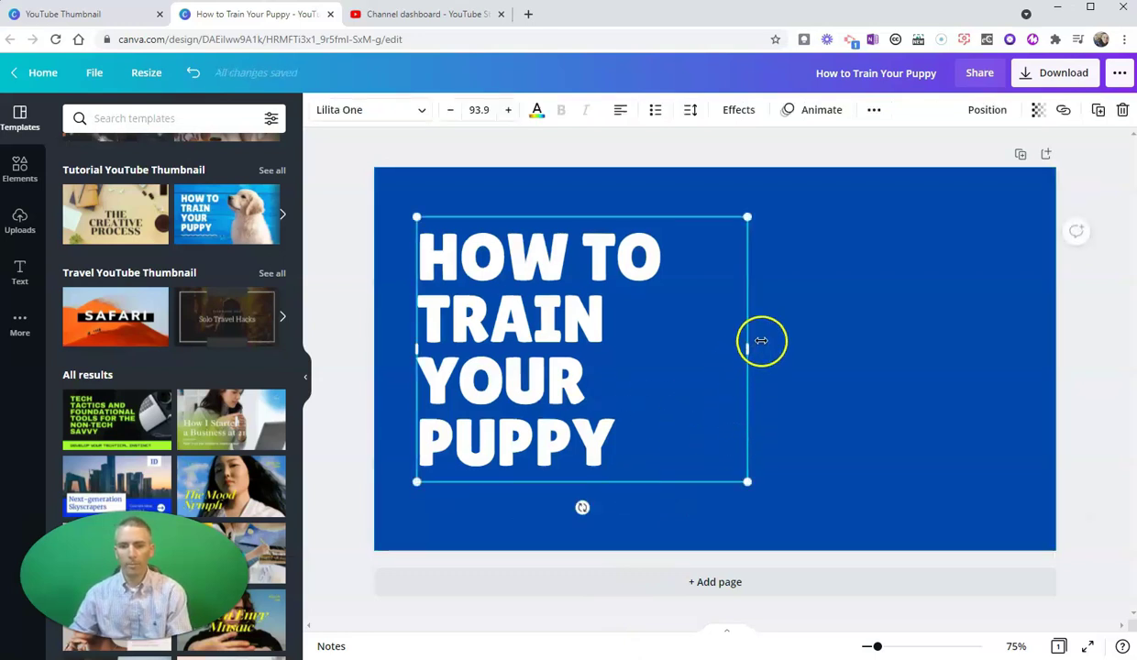
pyautogui.moveTo(751, 348); pyautogui.dragTo(1033, 324)
# Replace the title text with 'HOW TO CREATE A YOUTUBE THUMBNAIL'.
pyautogui.click(558, 439)
pyautogui.doubleClick(560, 444)
pyautogui.tripleClick(561, 444)
pyautogui.write('HOW TO ')
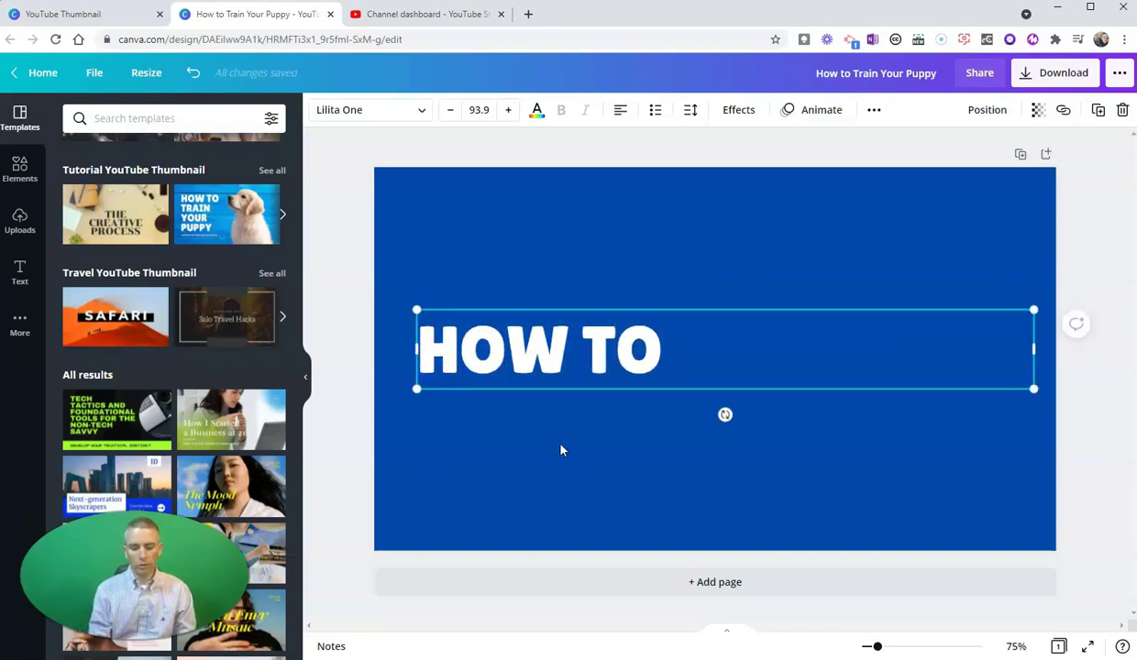
pyautogui.write('CREATE A ')
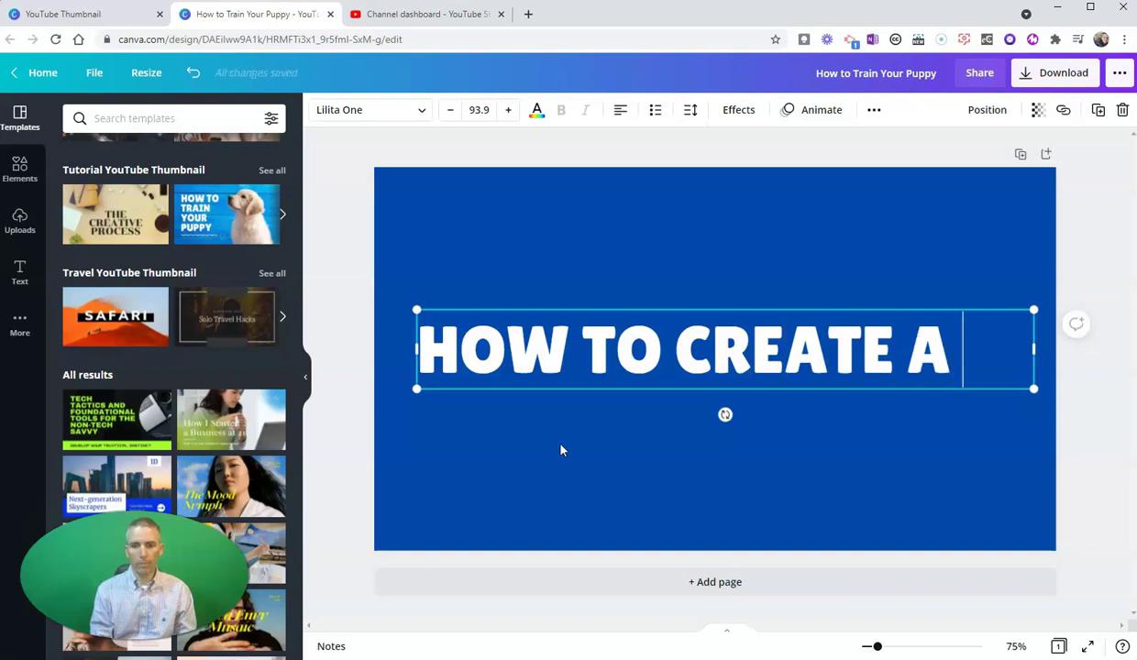
pyautogui.write('YOUTUBE TH')
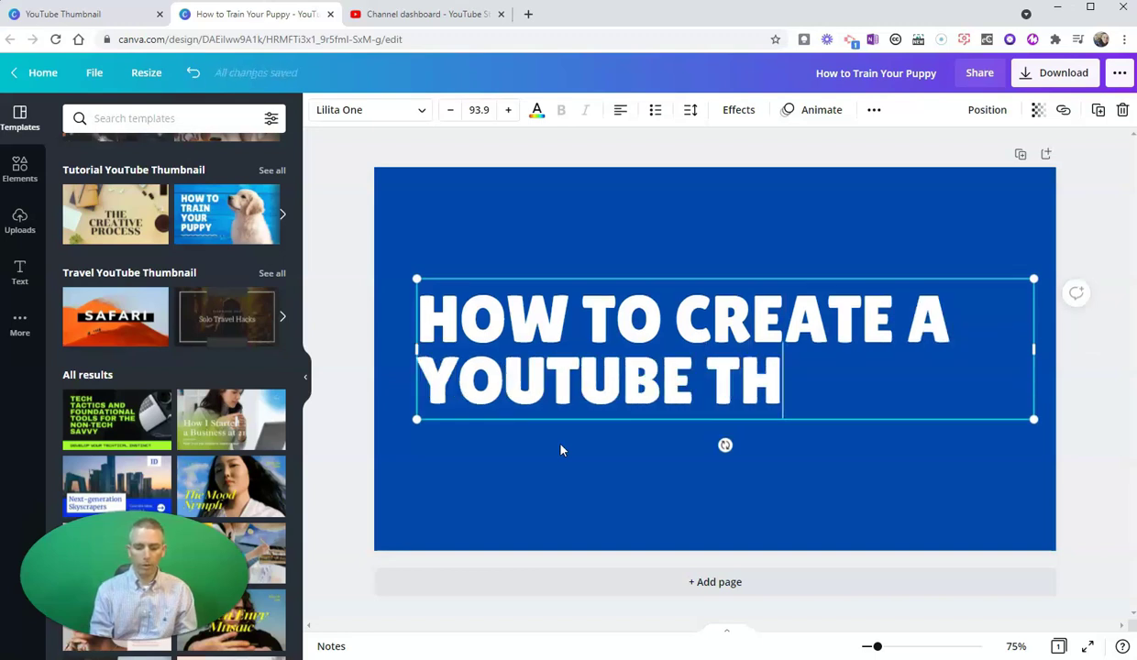
pyautogui.write('UMB')
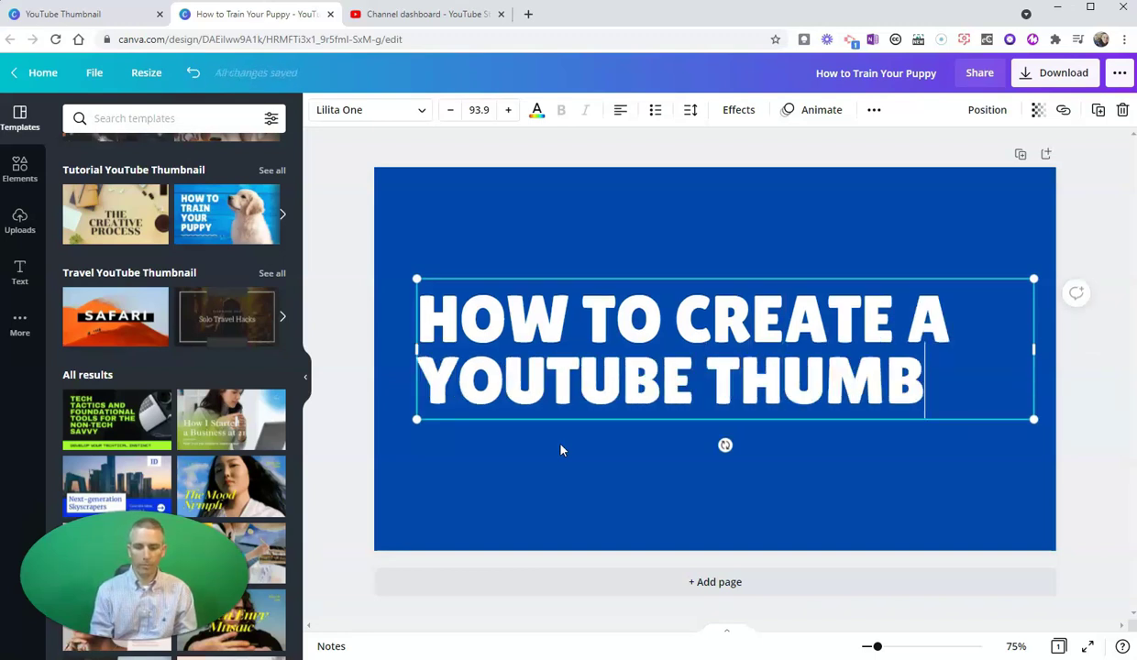
pyautogui.write('NAIL')
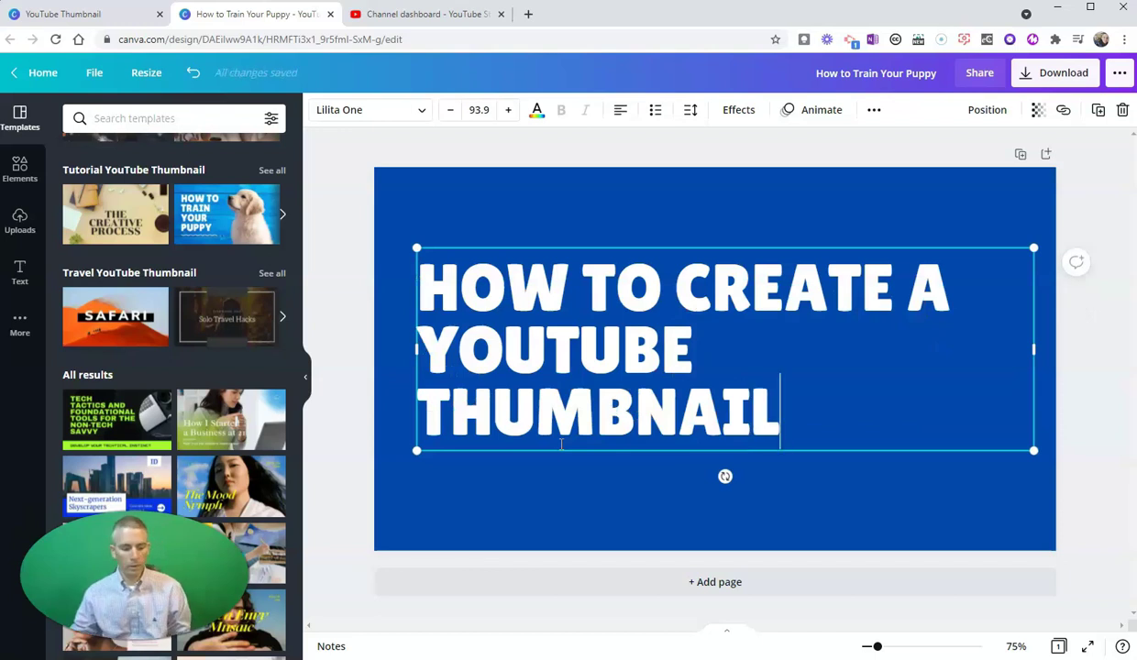
pyautogui.hotkey('ctrl', 'a')
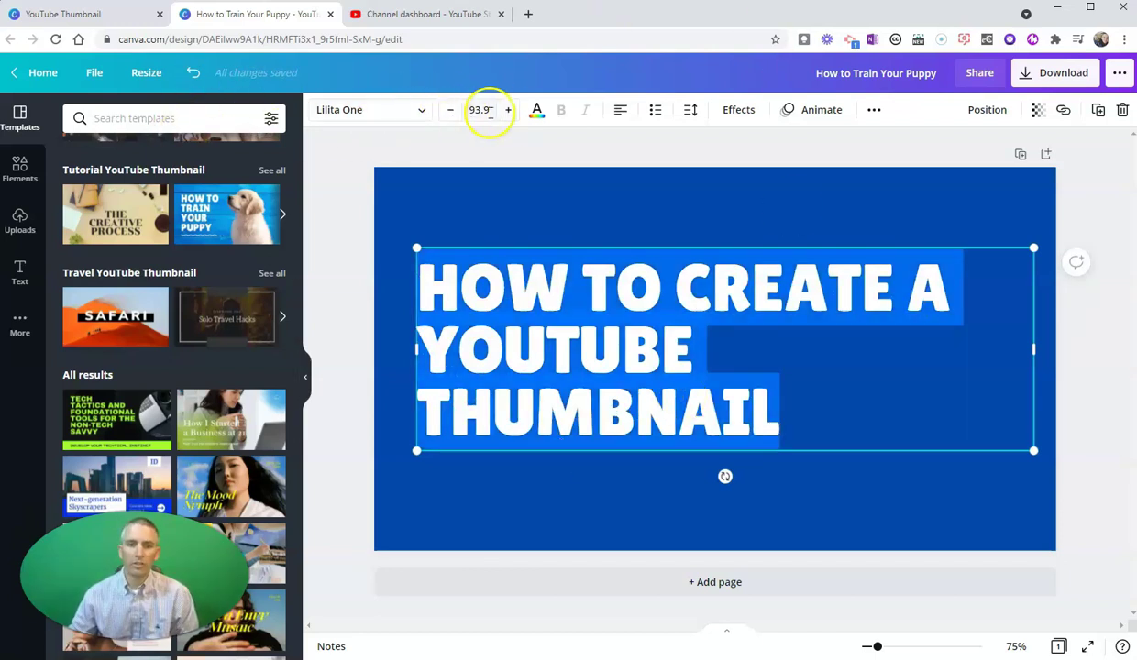
# Reduce the title's font size step by step down to 85.9.
pyautogui.click(451, 112)
pyautogui.click(452, 116)
pyautogui.click(453, 118)
pyautogui.click(453, 120)
pyautogui.click(453, 119)
pyautogui.click(453, 119)
pyautogui.click(453, 119)
pyautogui.click(452, 116)
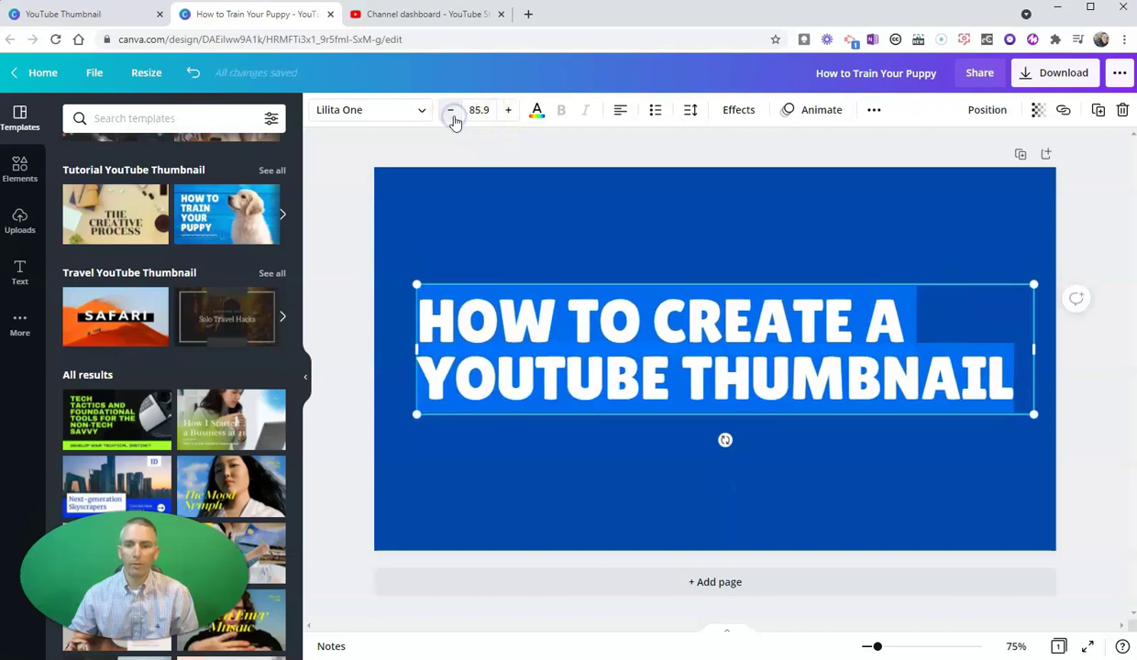
# Set the title's letter spacing to 77 and centre-align it.
pyautogui.click(690, 110)
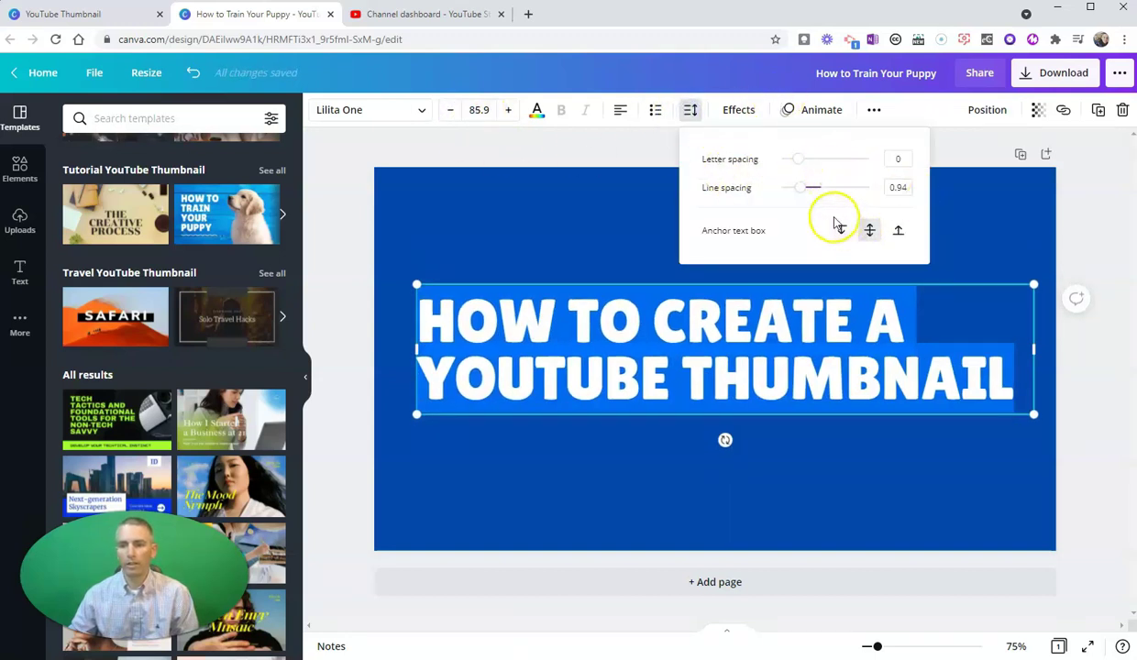
pyautogui.moveTo(802, 165); pyautogui.dragTo(807, 166)
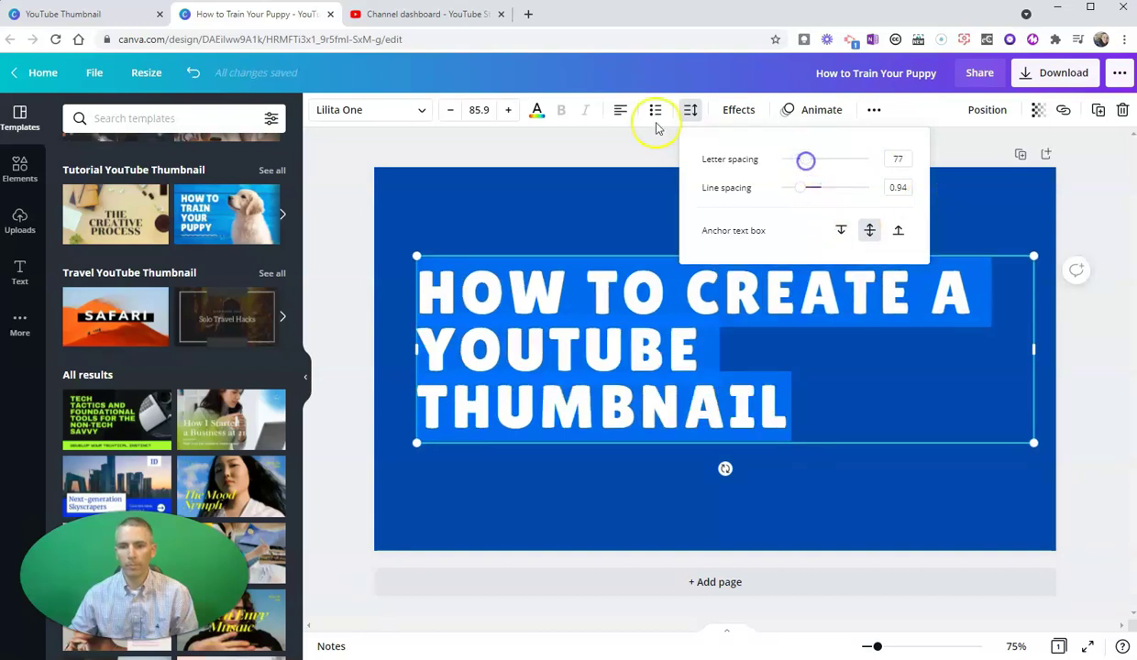
pyautogui.click(620, 110)
pyautogui.click(764, 226)
pyautogui.doubleClick(719, 283)
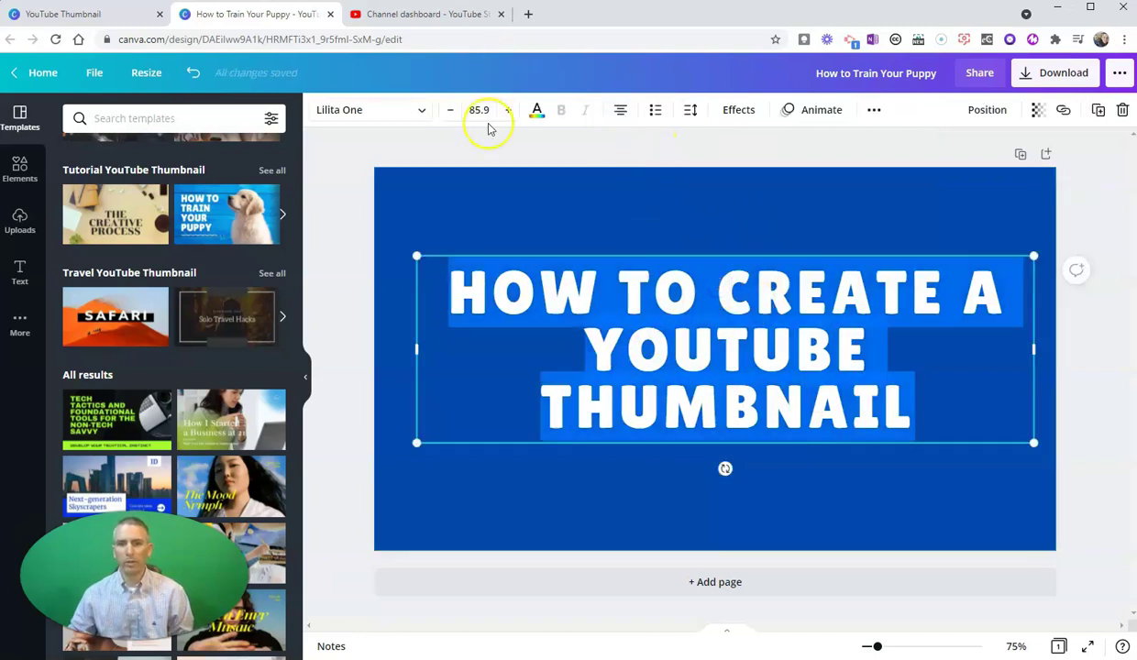
pyautogui.click(371, 110)
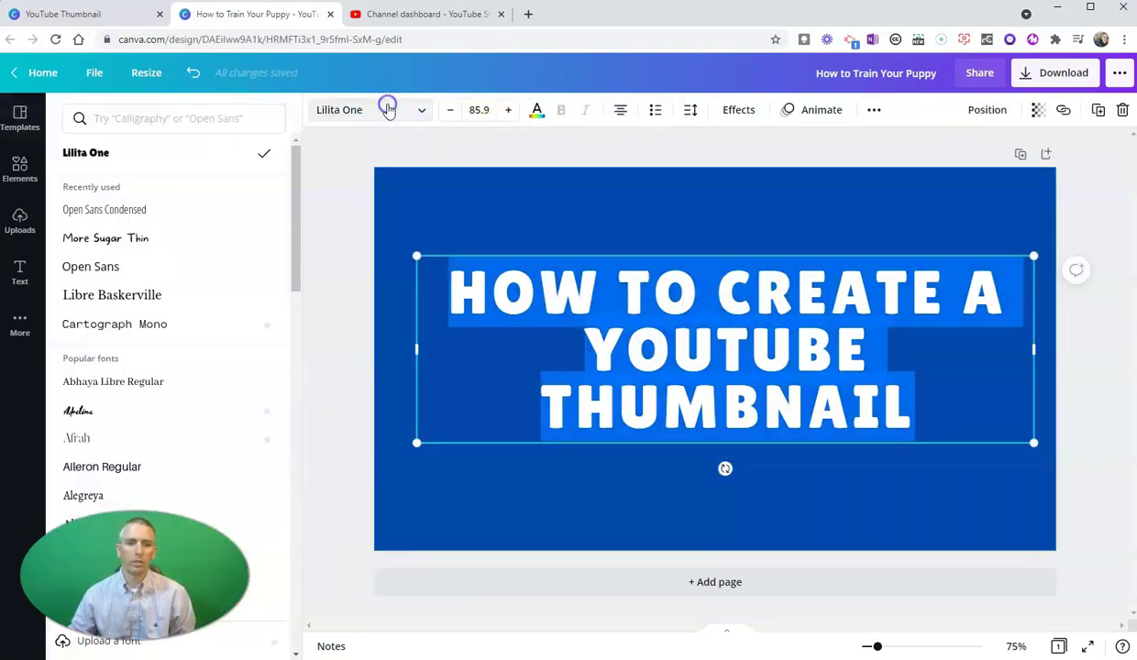
# Change the title font to More Sugar Thin and reduce its size to 69.9.
pyautogui.click(122, 239)
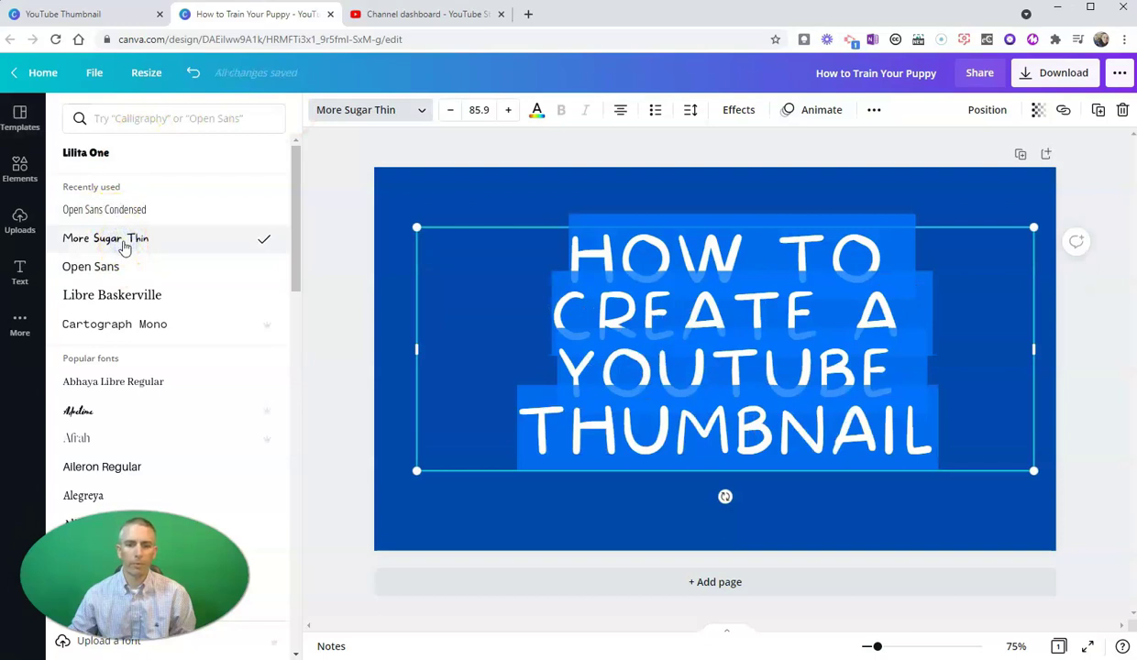
pyautogui.click(464, 114)
pyautogui.tripleClick(446, 110)
pyautogui.tripleClick(447, 110)
pyautogui.tripleClick(446, 110)
pyautogui.tripleClick(446, 110)
pyautogui.click(446, 110)
pyautogui.click(447, 110)
pyautogui.click(446, 110)
pyautogui.click(446, 110)
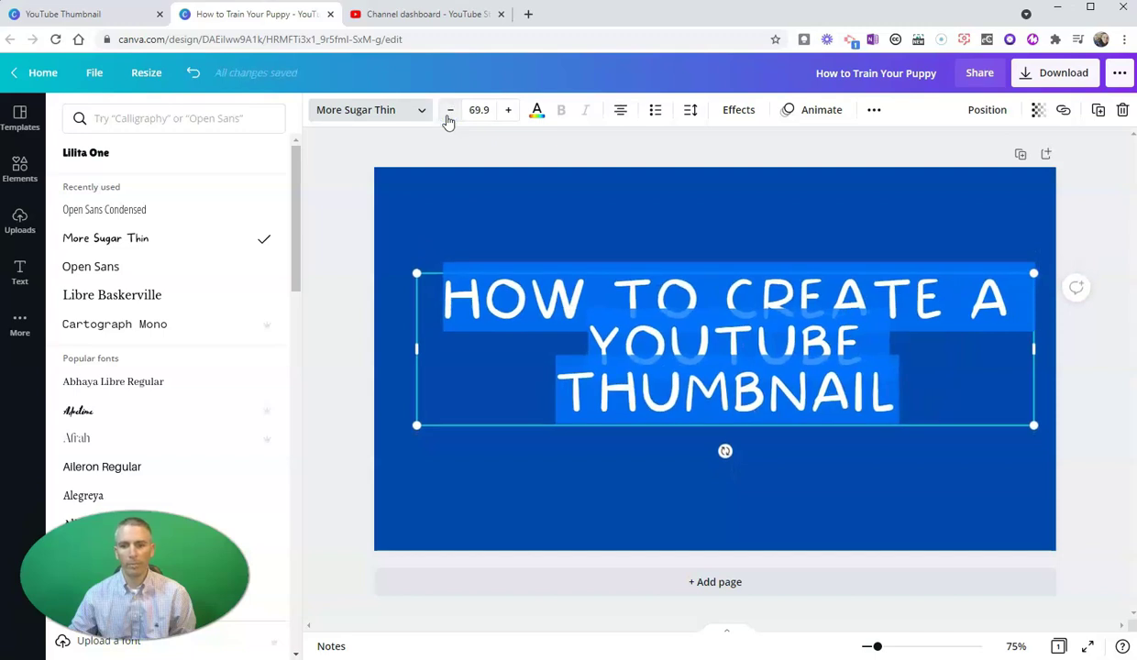
# Set the title's line spacing to 1.4 and move the title slightly higher.
pyautogui.click(690, 109)
pyautogui.moveTo(803, 193); pyautogui.dragTo(799, 164)
pyautogui.click(647, 231)
pyautogui.click(712, 246)
pyautogui.moveTo(739, 343); pyautogui.dragTo(722, 308)
pyautogui.tripleClick(720, 321)
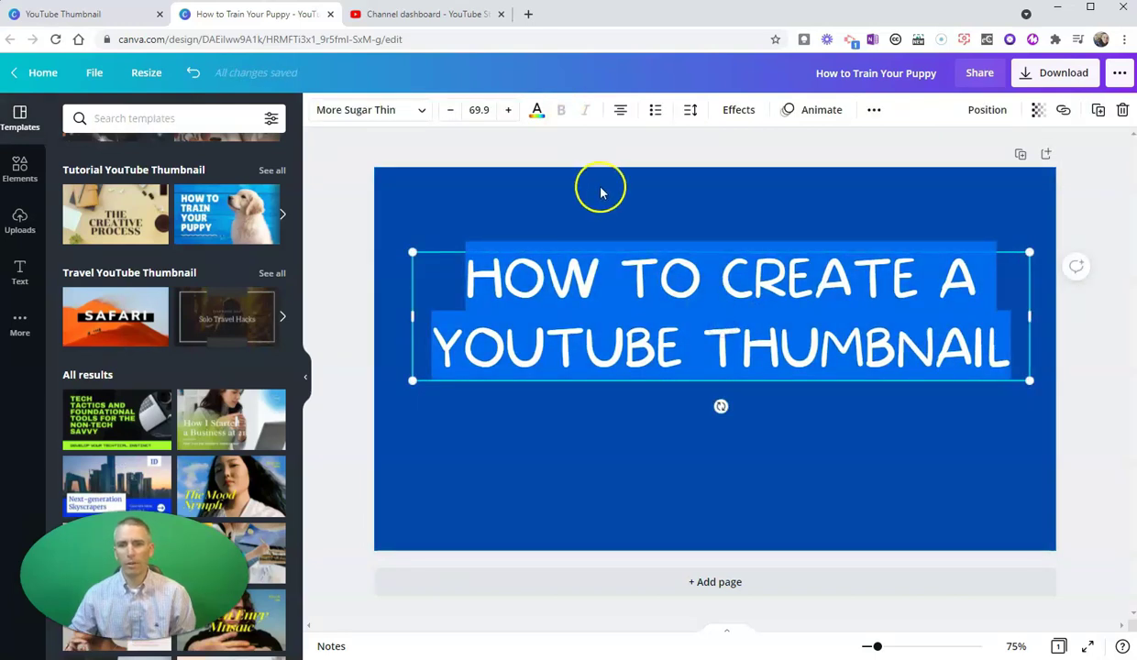
# Switch the title to mixed case, break it before 'YouTube', and fix 'YouTUbe' to 'YouTube'.
pyautogui.click(874, 109)
pyautogui.click(833, 145)
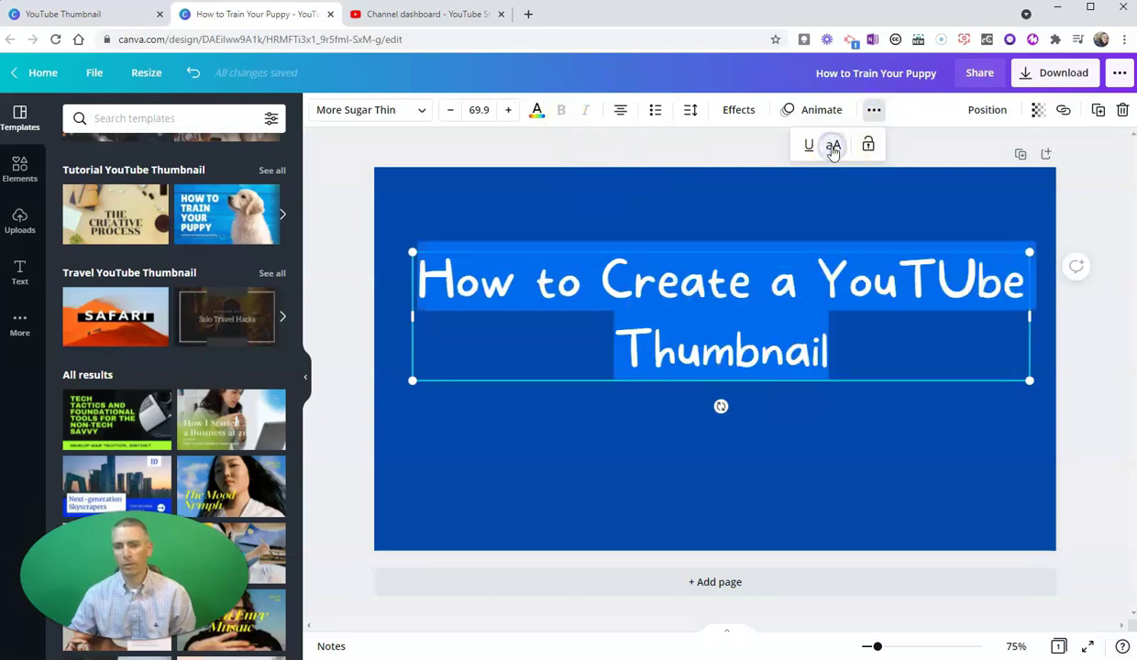
pyautogui.click(780, 277)
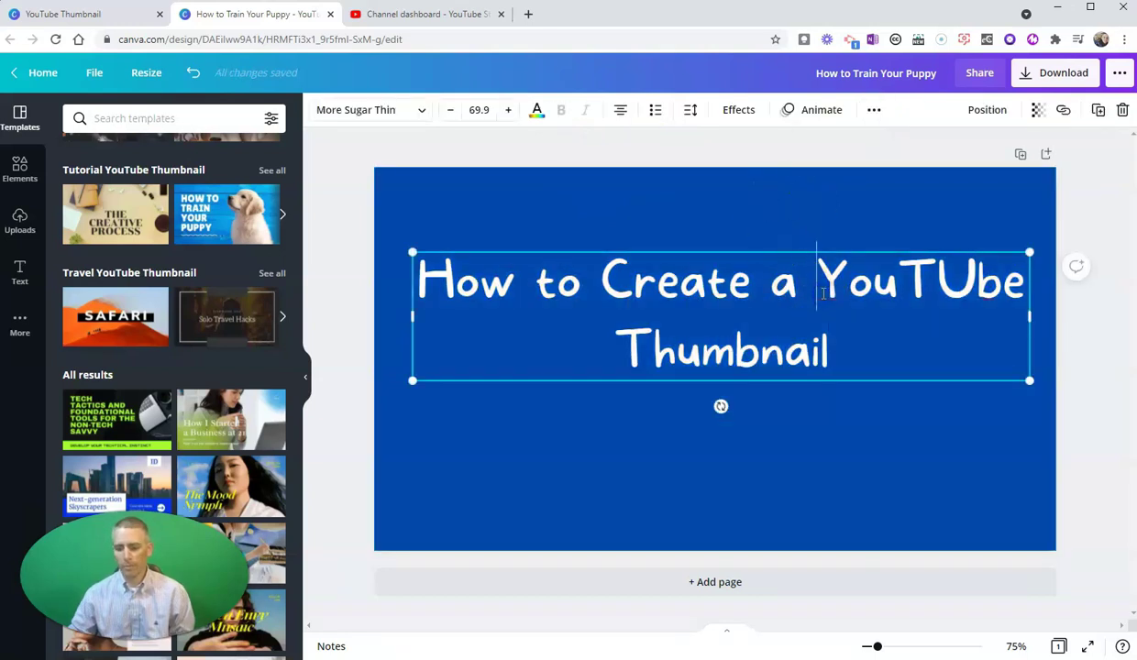
pyautogui.press('Return')
pyautogui.click(660, 353)
pyautogui.press('BackSpace')
pyautogui.write('u')
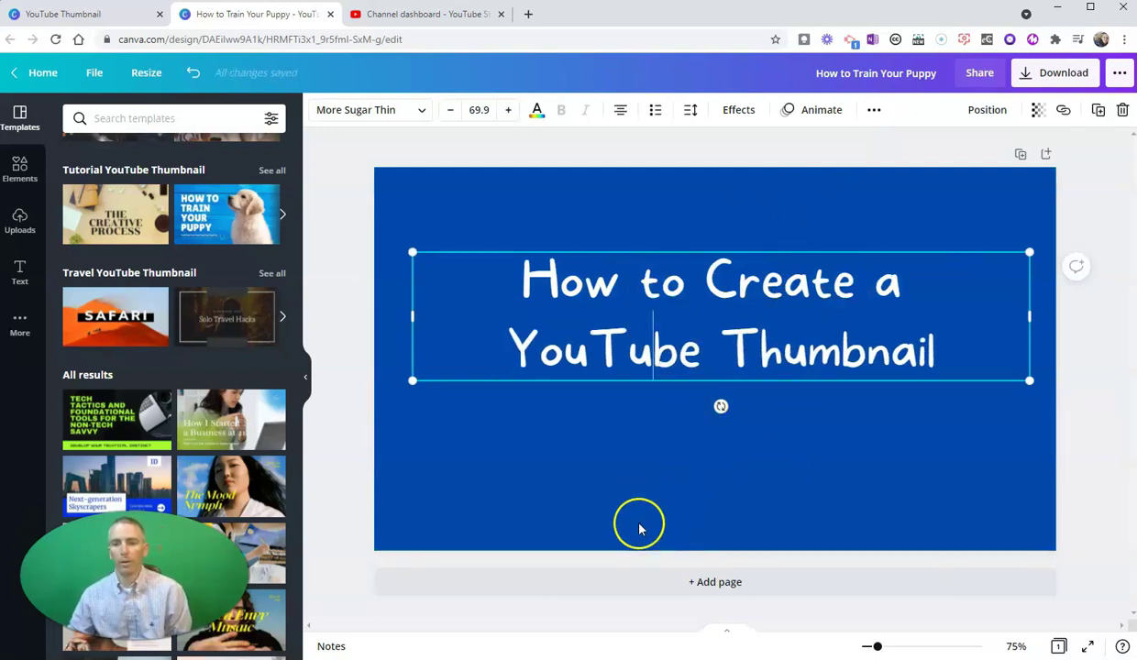
pyautogui.click(628, 460)
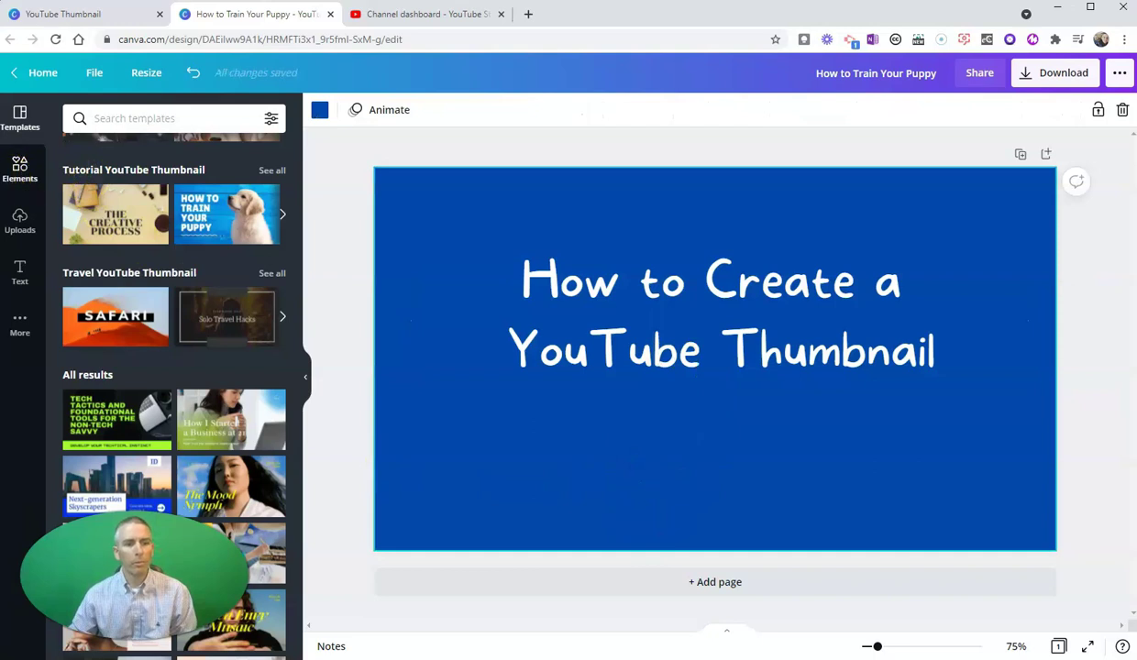
# Search Elements for 'video' and place two camera outlines at the lower left and right.
pyautogui.click(20, 172)
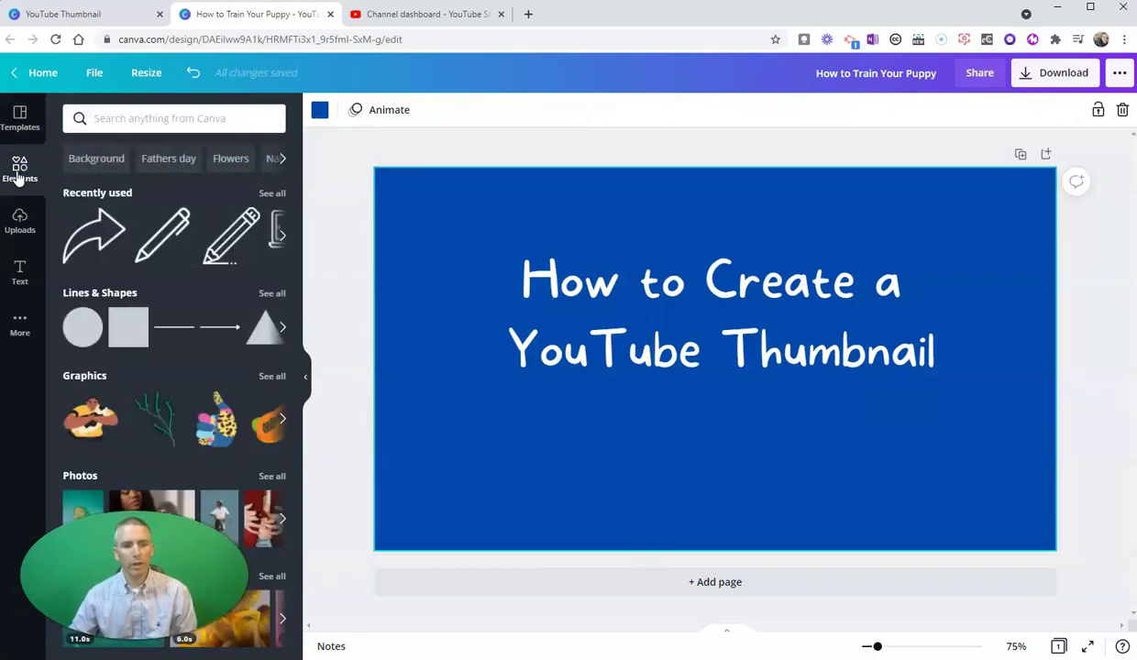
pyautogui.click(173, 120)
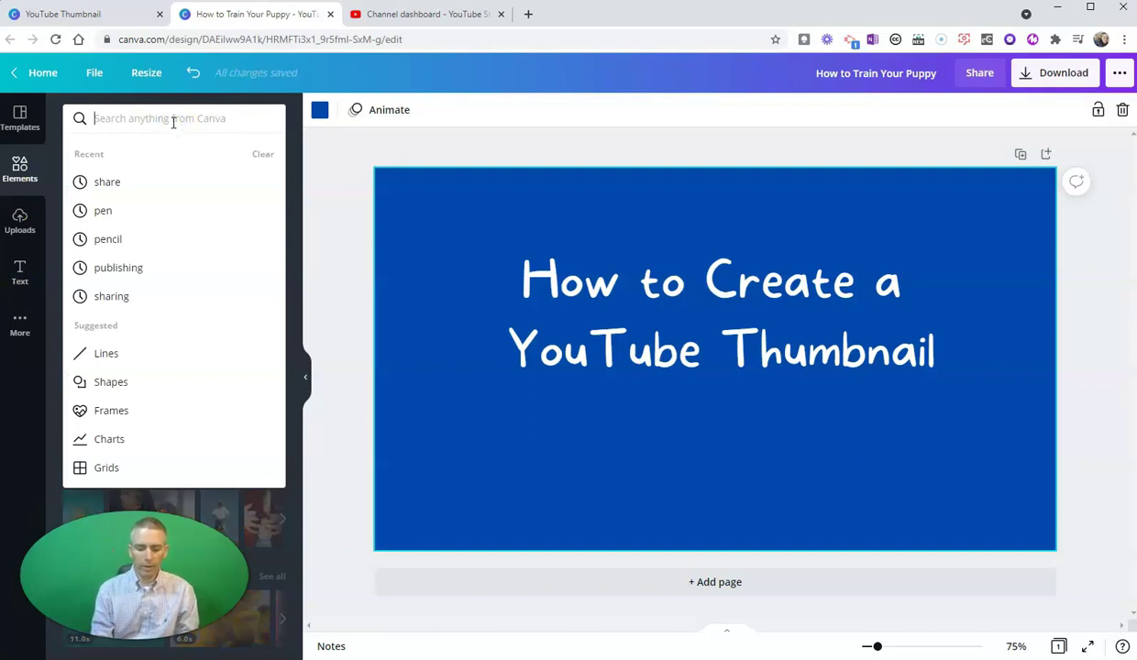
pyautogui.write('video')
pyautogui.press('Return')
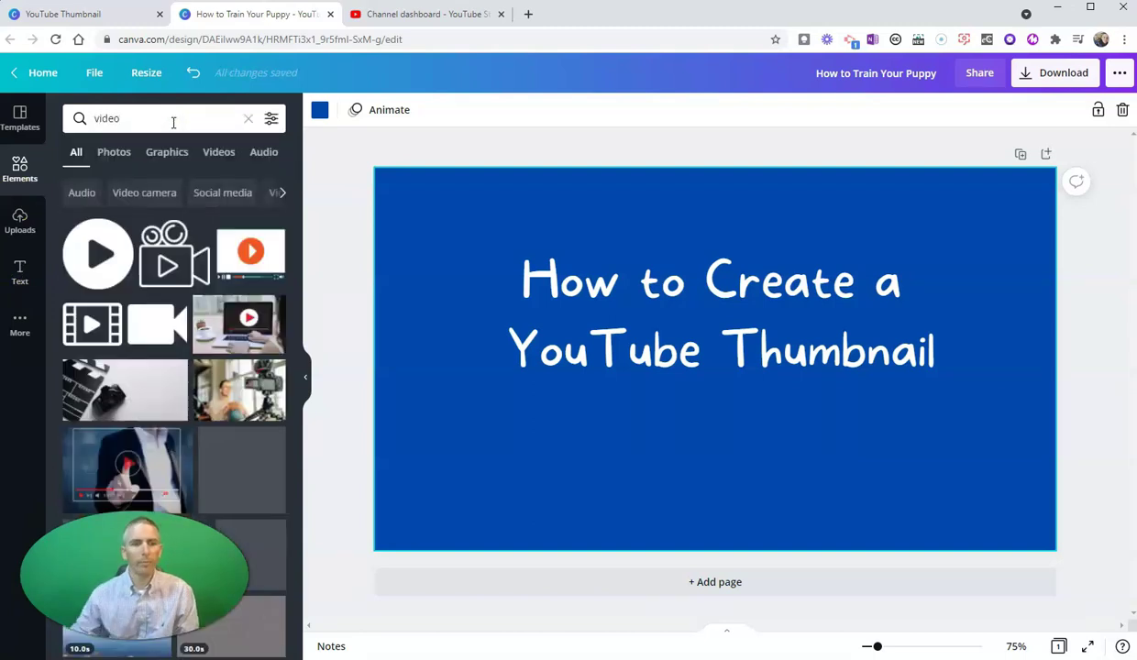
pyautogui.click(165, 265)
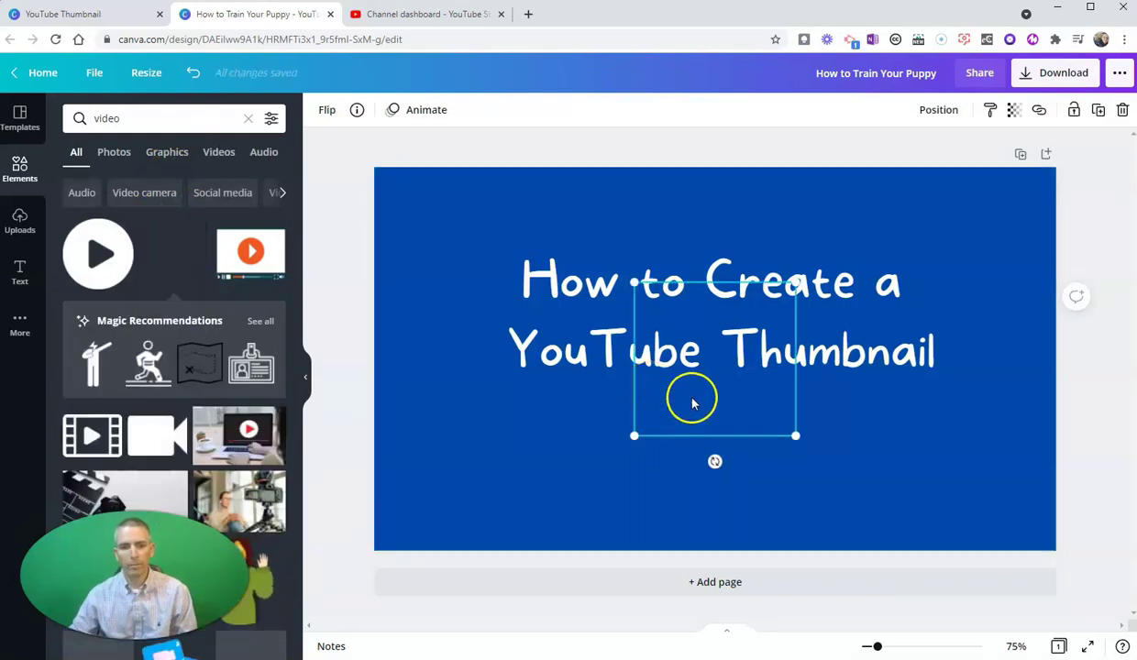
pyautogui.moveTo(693, 398); pyautogui.dragTo(495, 495)
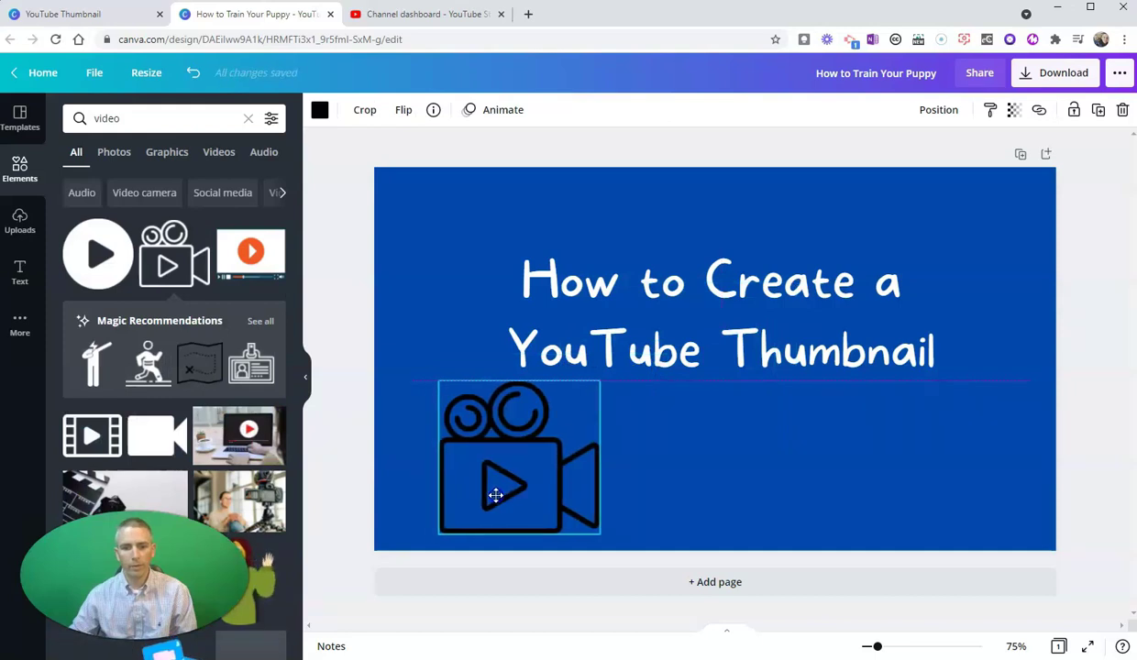
pyautogui.click(176, 267)
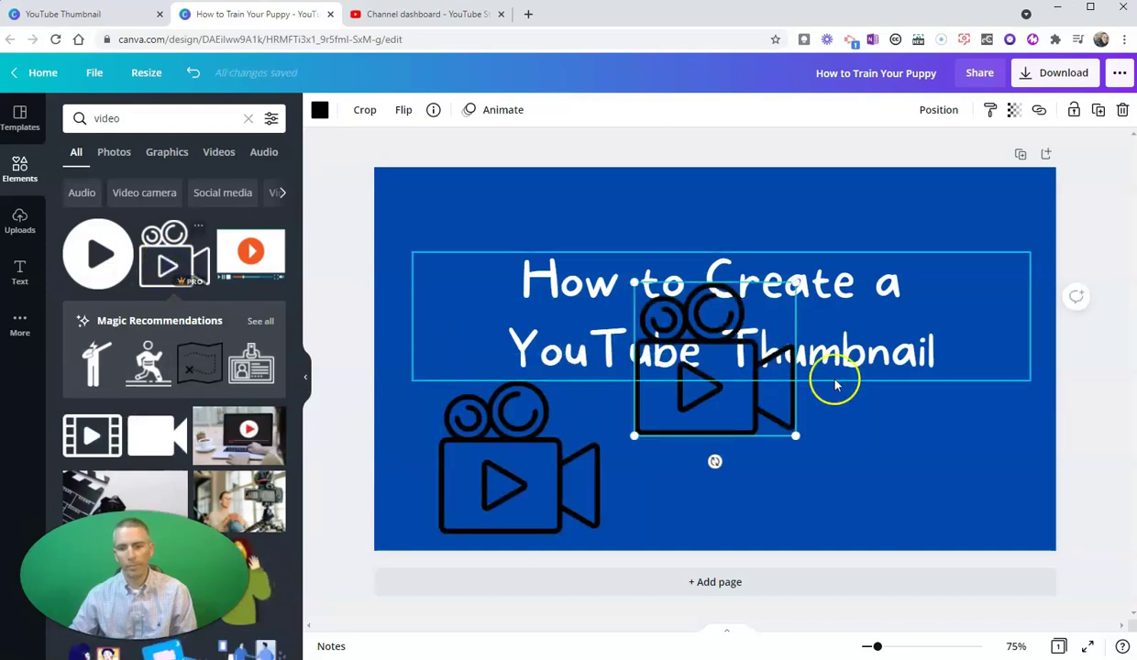
pyautogui.moveTo(717, 386); pyautogui.dragTo(910, 481)
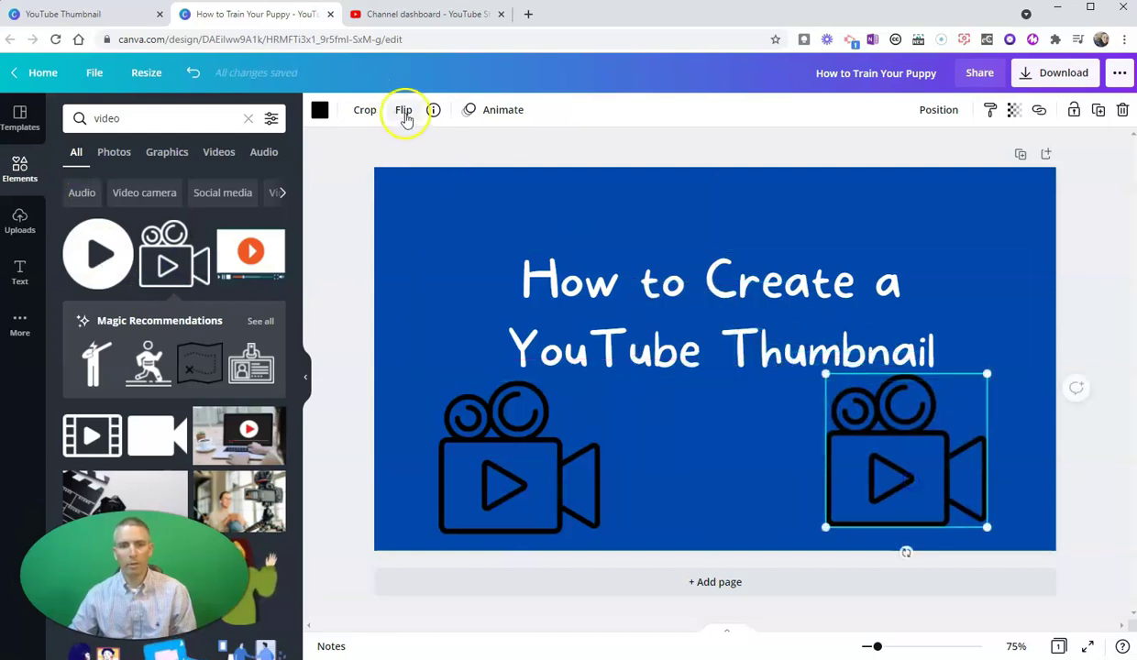
# Mirror the right camera horizontally and fine-tune the title and camera positions.
pyautogui.click(404, 111)
pyautogui.click(429, 148)
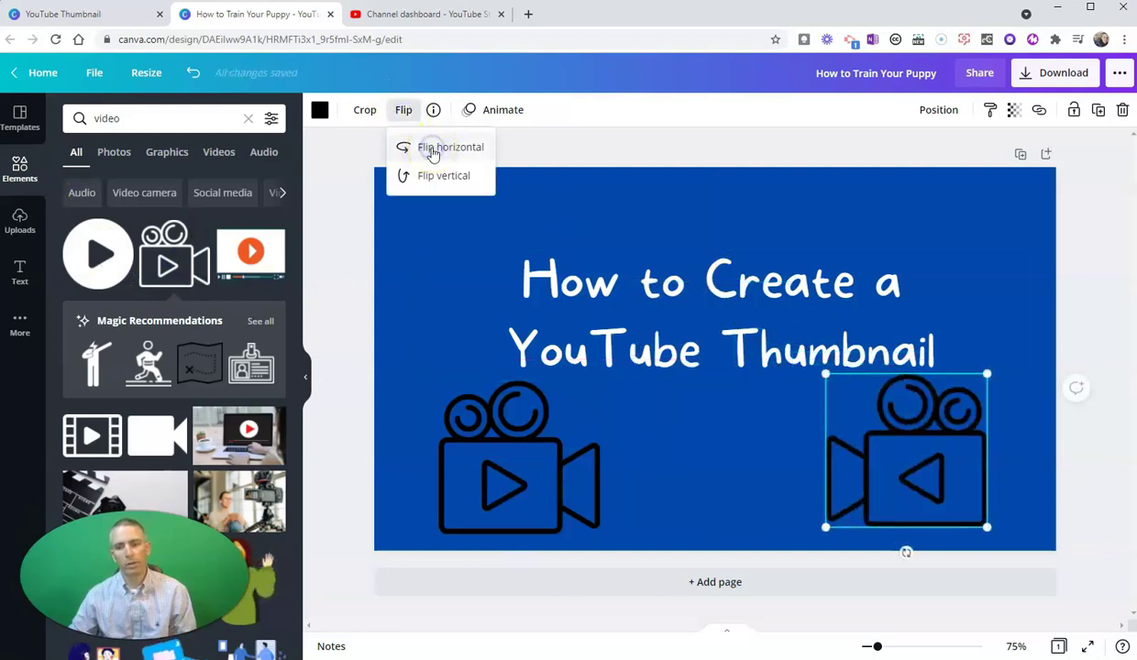
pyautogui.moveTo(779, 332)
pyautogui.mouseDown()
pyautogui.moveTo(761, 304)
pyautogui.moveTo(764, 323)
pyautogui.mouseUp()
pyautogui.moveTo(546, 449); pyautogui.dragTo(569, 443)
pyautogui.moveTo(929, 461); pyautogui.dragTo(943, 458)
# Colour the right camera orange and the left light green, then even out their spacing.
pyautogui.click(320, 109)
pyautogui.click(270, 451)
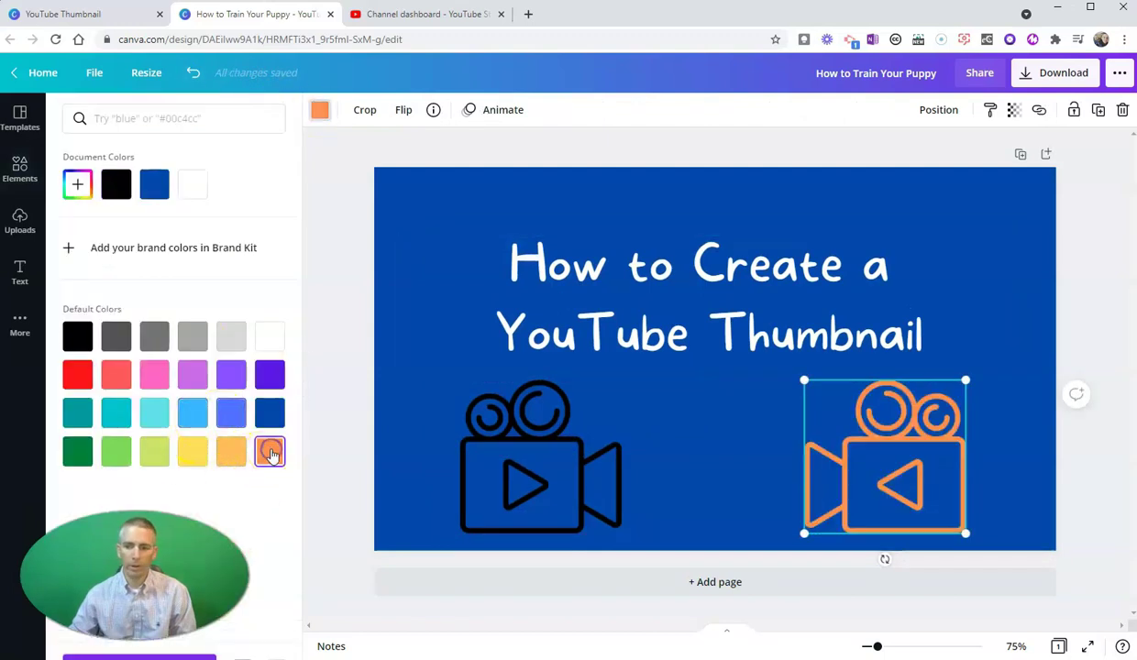
pyautogui.click(117, 451)
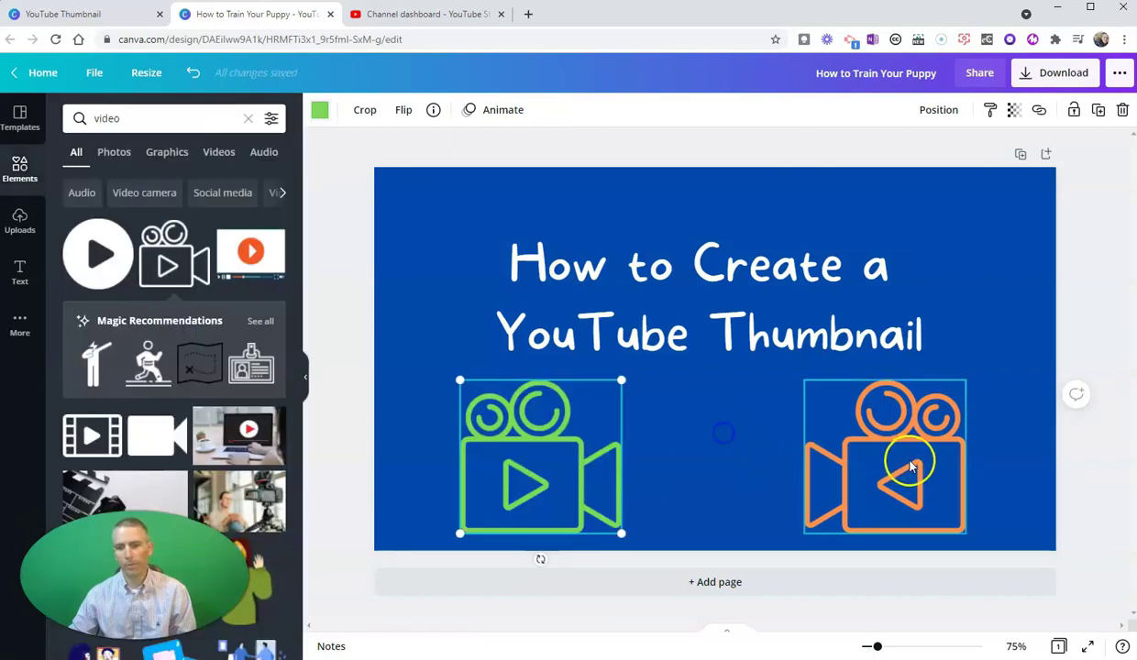
pyautogui.moveTo(907, 458); pyautogui.dragTo(897, 463)
pyautogui.moveTo(547, 463); pyautogui.dragTo(558, 462)
pyautogui.click(904, 77)
# Rename the design 'How to Create a YouTube Thumbnail' and download it as a PNG.
pyautogui.hotkey('ctrl', 'a')
pyautogui.write('Ho')
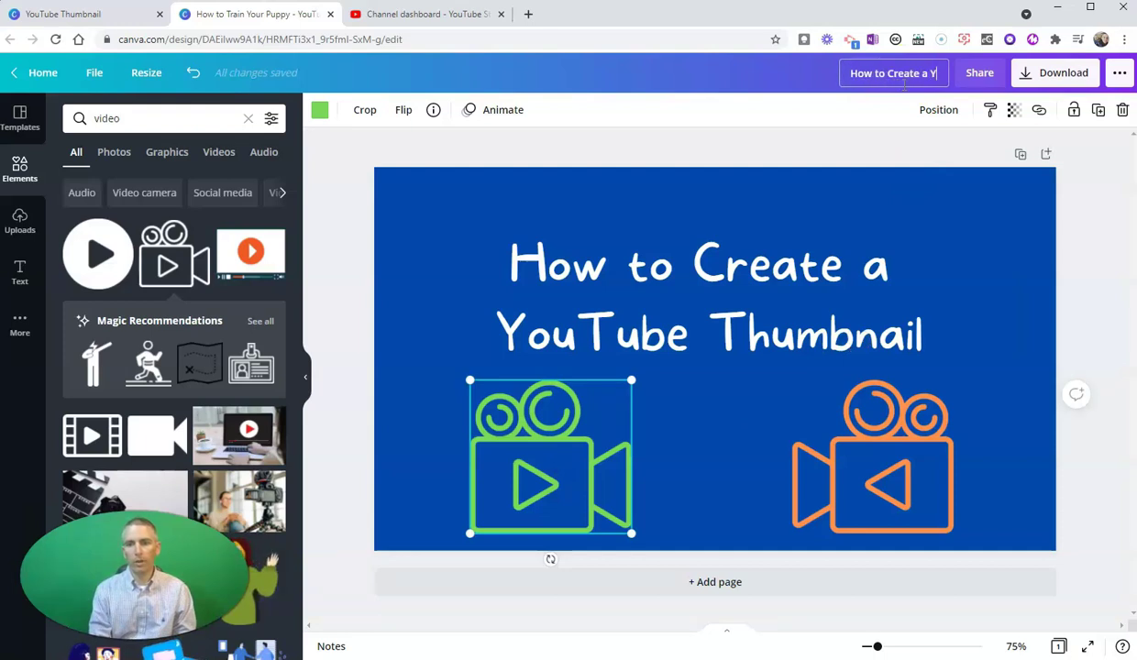
pyautogui.write('w to Create a YouTube Thumb')
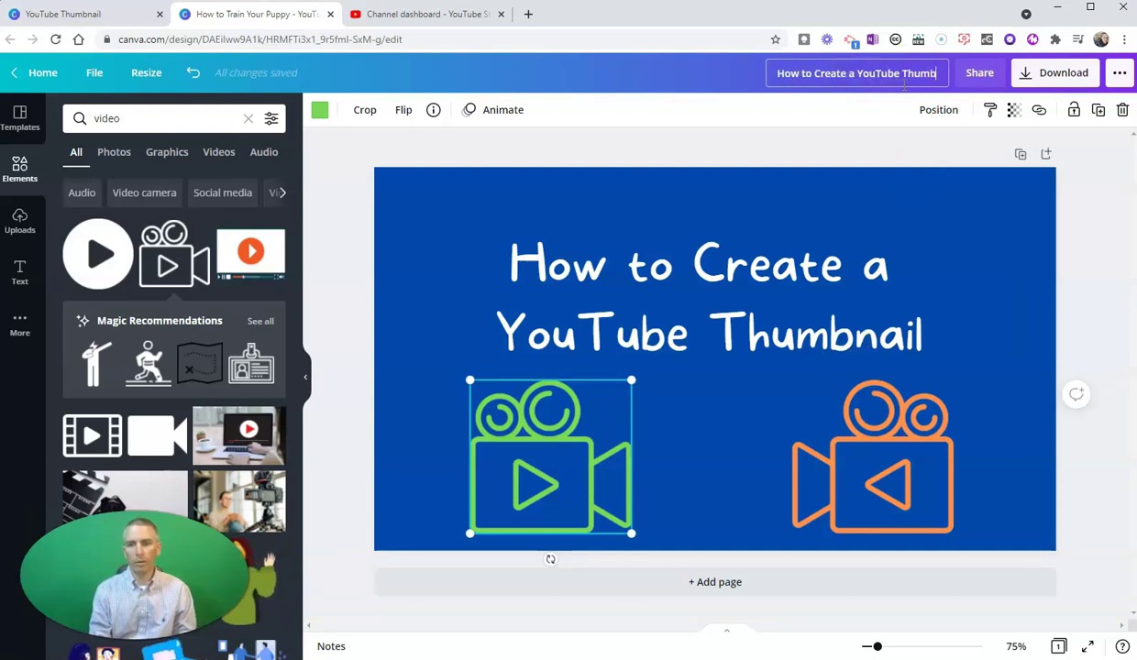
pyautogui.write('nail')
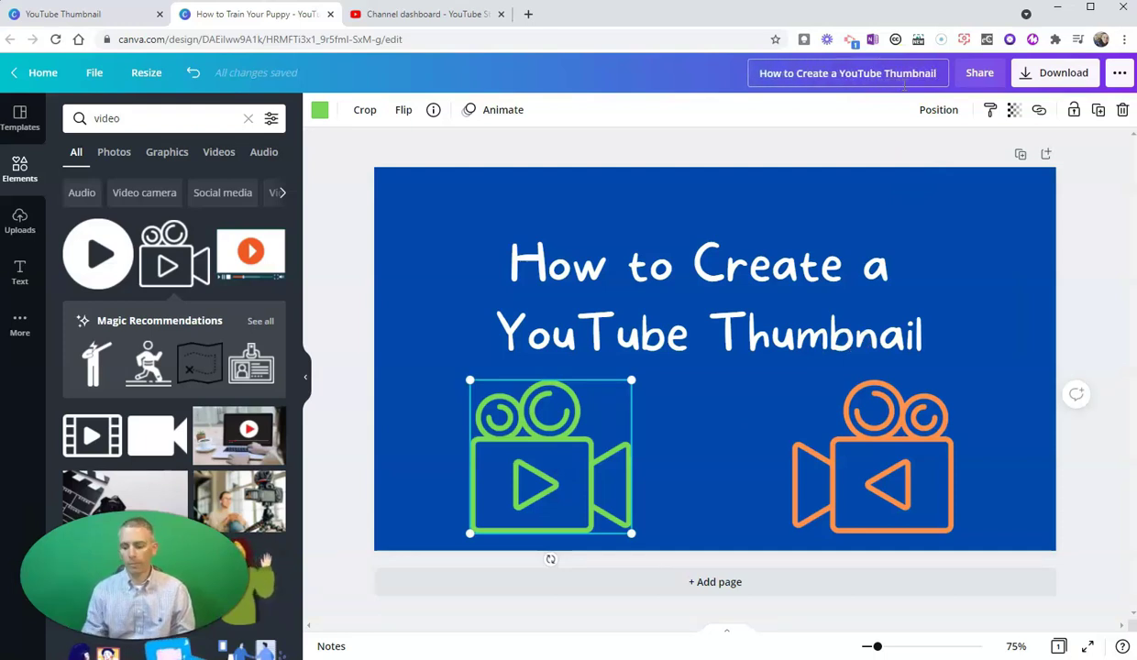
pyautogui.click(940, 172)
pyautogui.click(1104, 236)
pyautogui.click(1031, 75)
pyautogui.click(1014, 312)
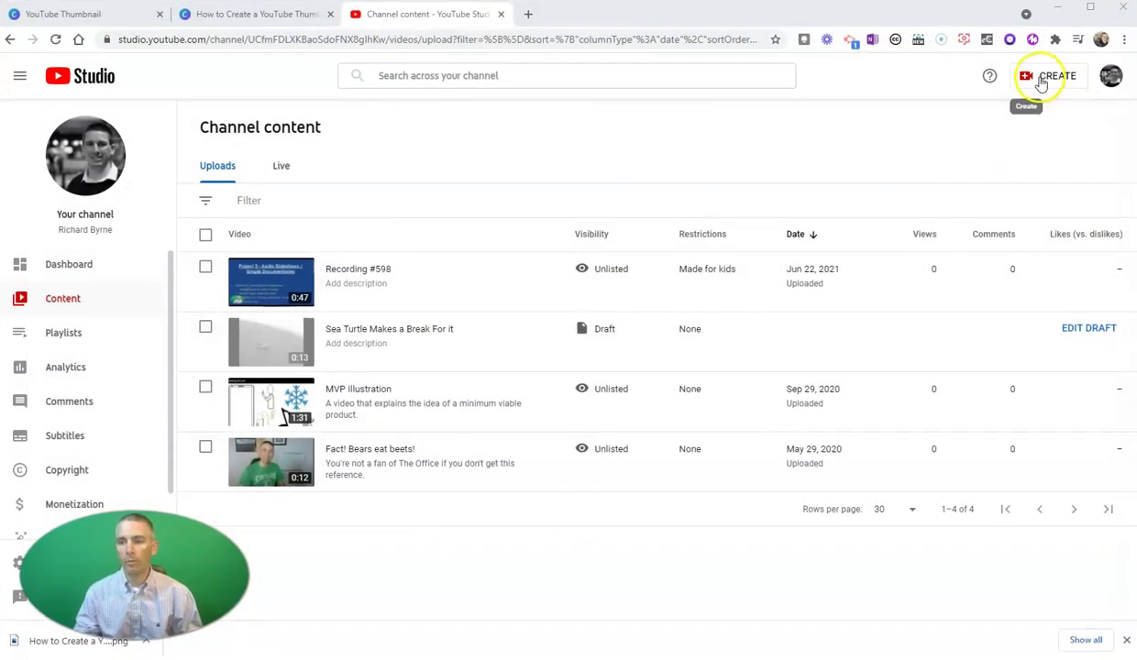
# Upload the 'How to Create a YouTube Thumbnail' video file from the Desktop.
pyautogui.click(1041, 80)
pyautogui.click(1035, 105)
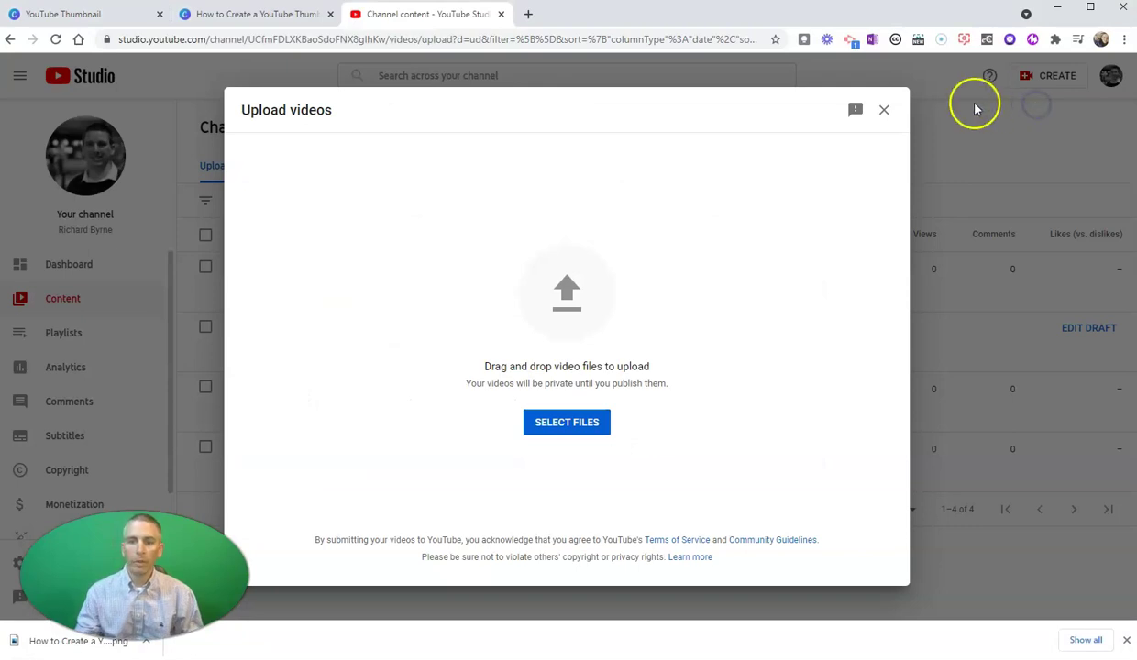
pyautogui.click(565, 424)
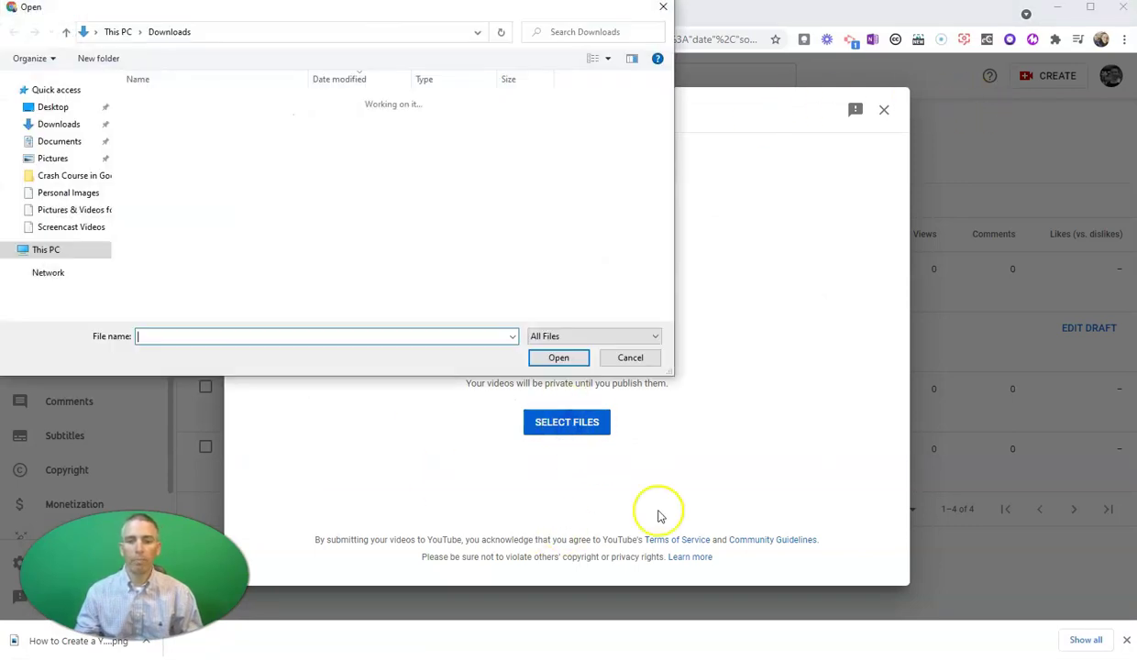
pyautogui.click(52, 106)
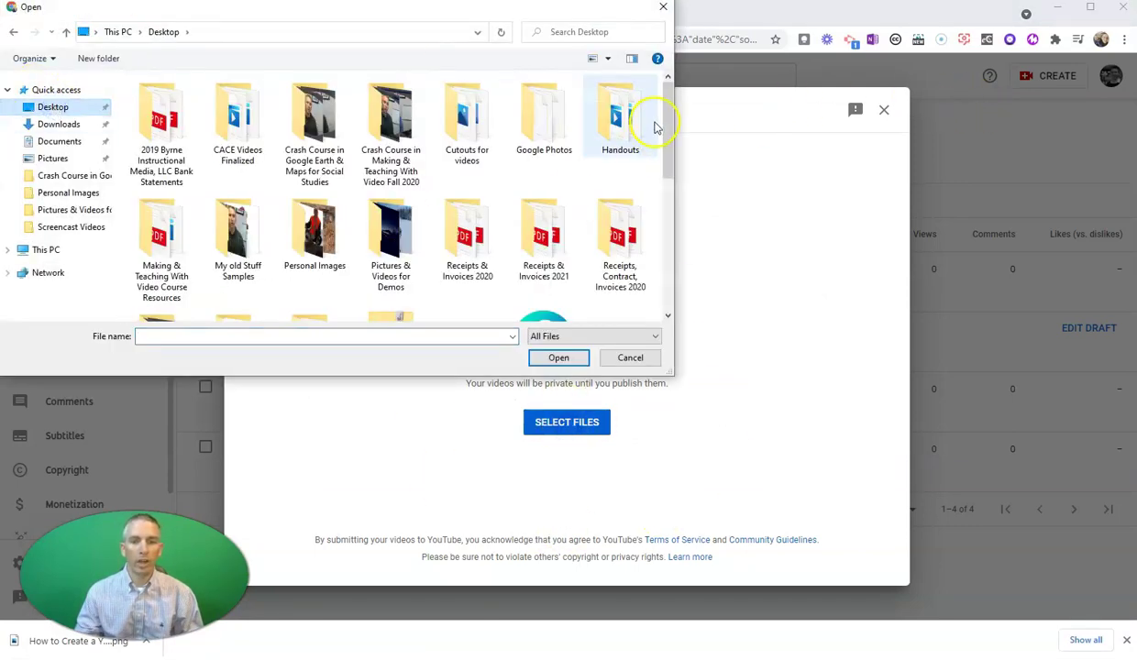
pyautogui.moveTo(667, 124); pyautogui.dragTo(675, 254)
pyautogui.click(237, 175)
pyautogui.click(556, 358)
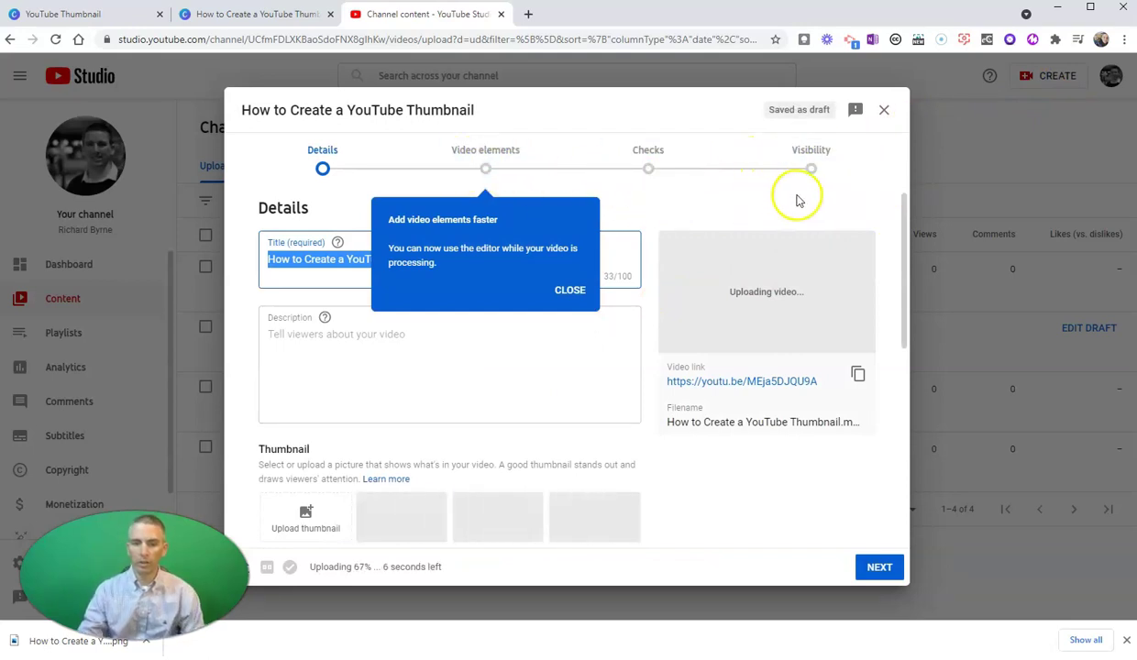
# Dismiss the video elements tip and enter the description 'How to create a thumbnail.'.
pyautogui.click(570, 291)
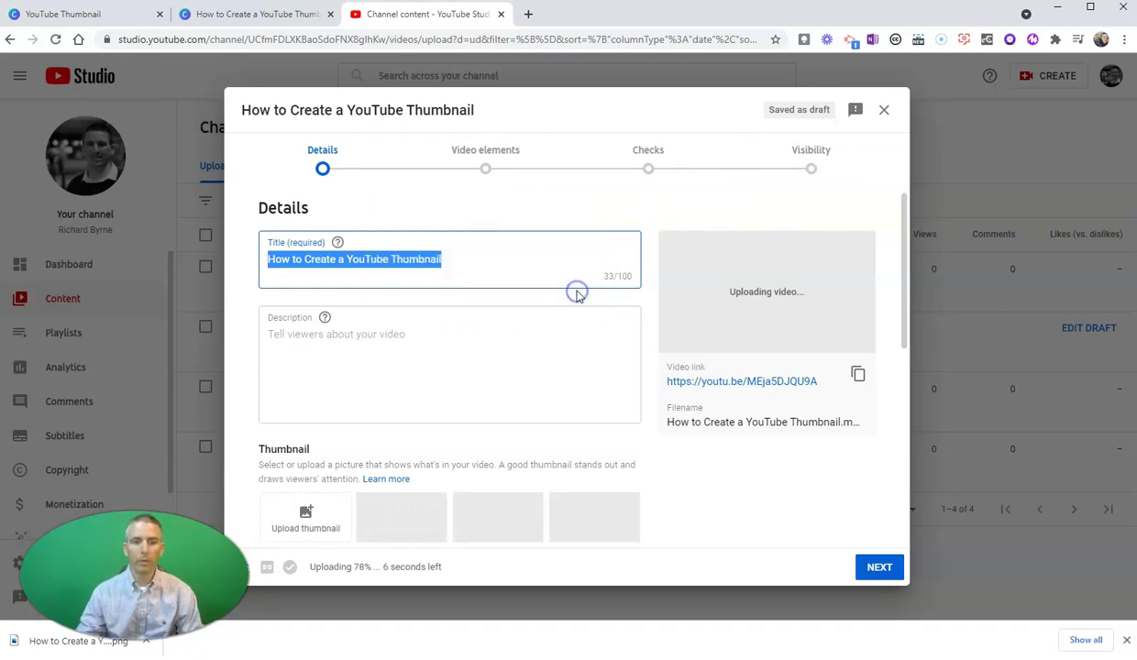
pyautogui.click(421, 343)
pyautogui.write('How to crete a')
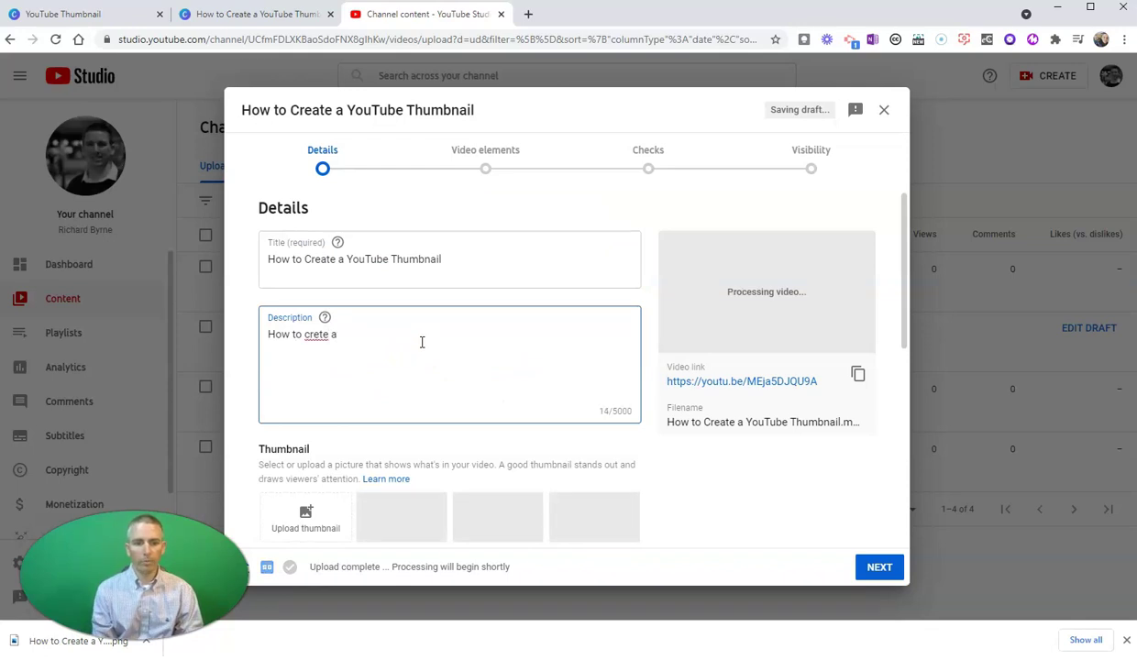
pyautogui.press('BackSpace')
pyautogui.press('BackSpace')
pyautogui.press('BackSpace')
pyautogui.press('BackSpace')
pyautogui.write('ate a thumbnail')
# Set the 'How to Create a YouTube Thumbnail' PNG from Downloads as the custom thumbnail.
pyautogui.scroll(-2, 441, 339)
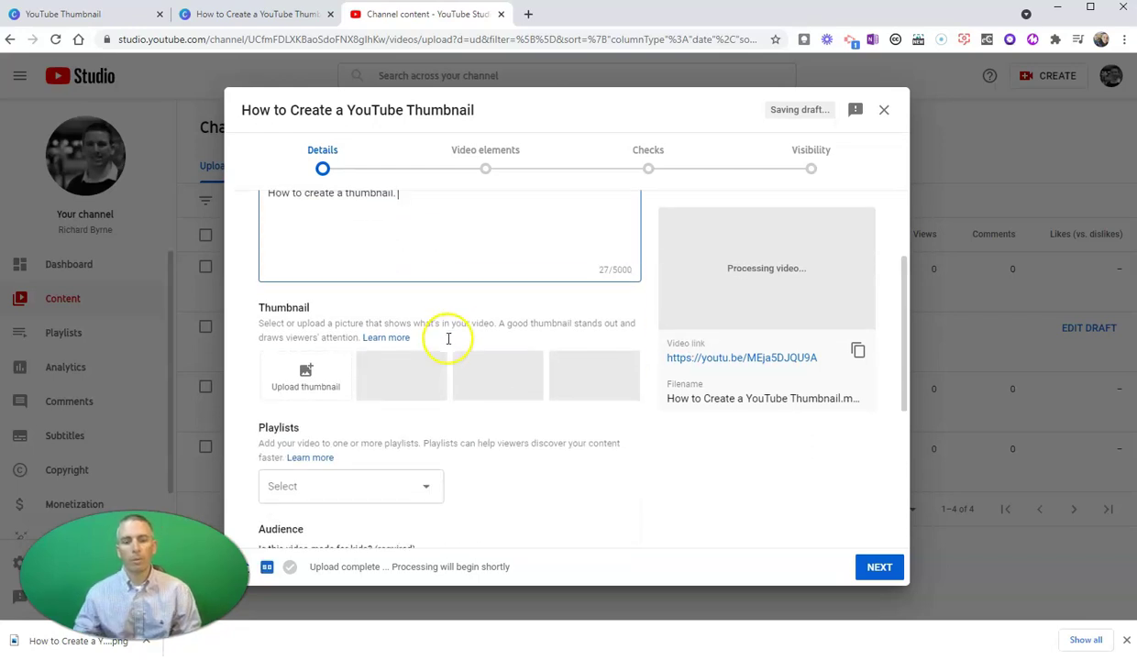
pyautogui.click(307, 378)
pyautogui.click(57, 124)
pyautogui.click(188, 121)
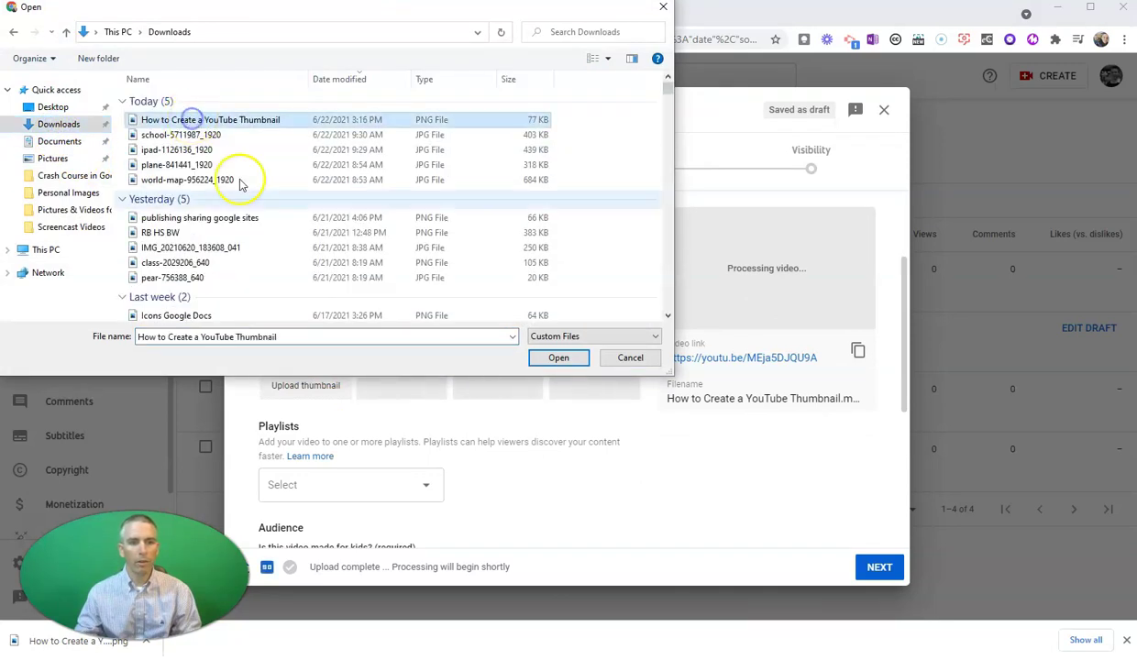
pyautogui.click(558, 357)
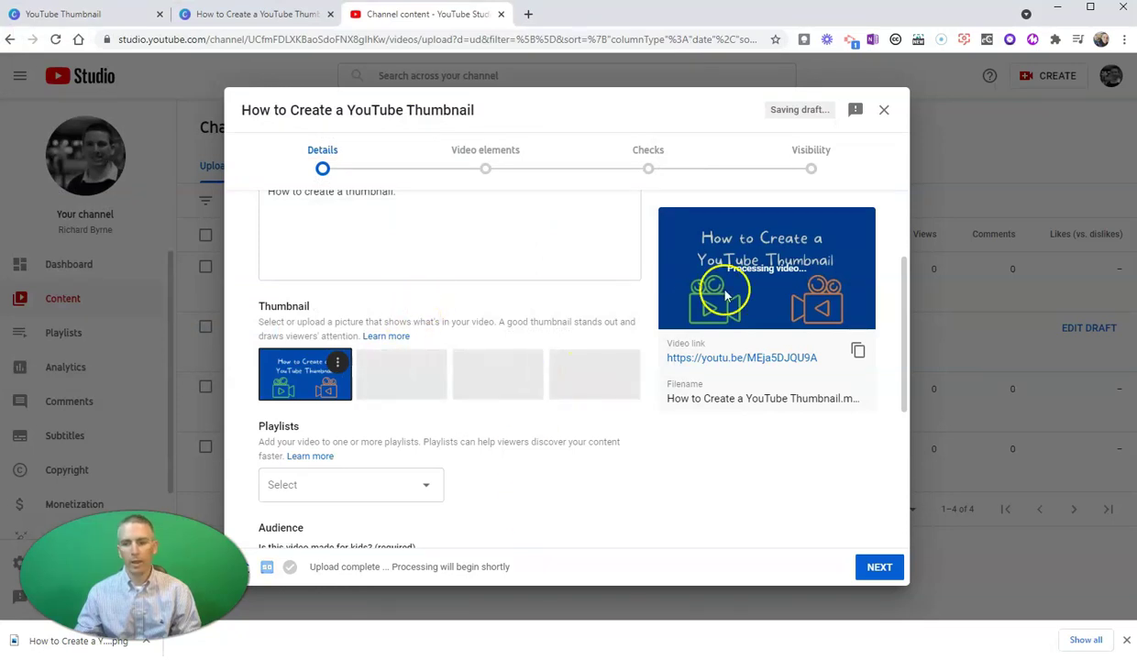
# Mark the video as 'No, it's not made for kids'.
pyautogui.scroll(-3, 665, 421)
pyautogui.scroll(-2, 380, 400)
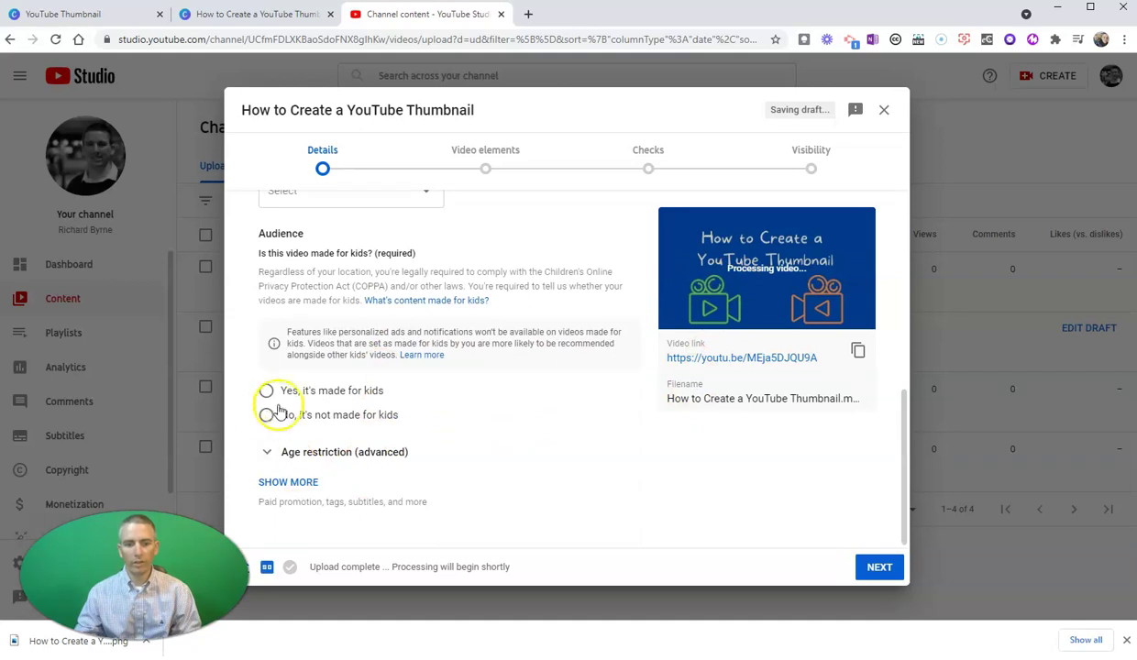
pyautogui.click(268, 417)
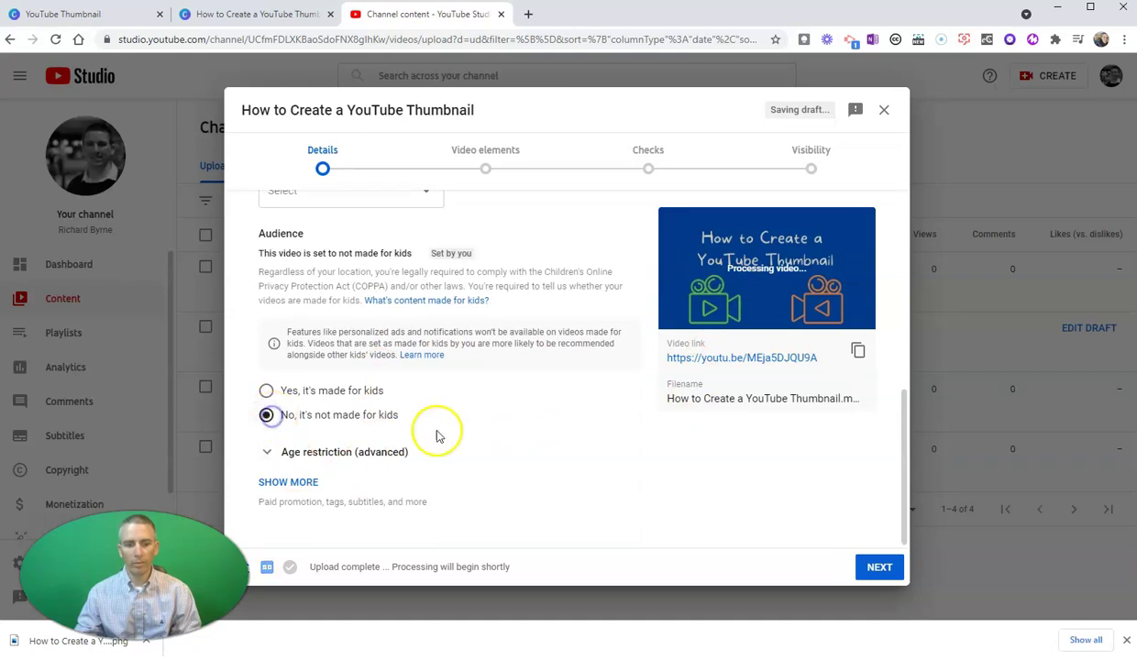
# Under Show more, disable Shorts sampling and hide the like and dislike counts.
pyautogui.click(311, 481)
pyautogui.scroll(-5, 468, 403)
pyautogui.scroll(-5, 254, 367)
pyautogui.click(268, 333)
pyautogui.scroll(-1, 591, 388)
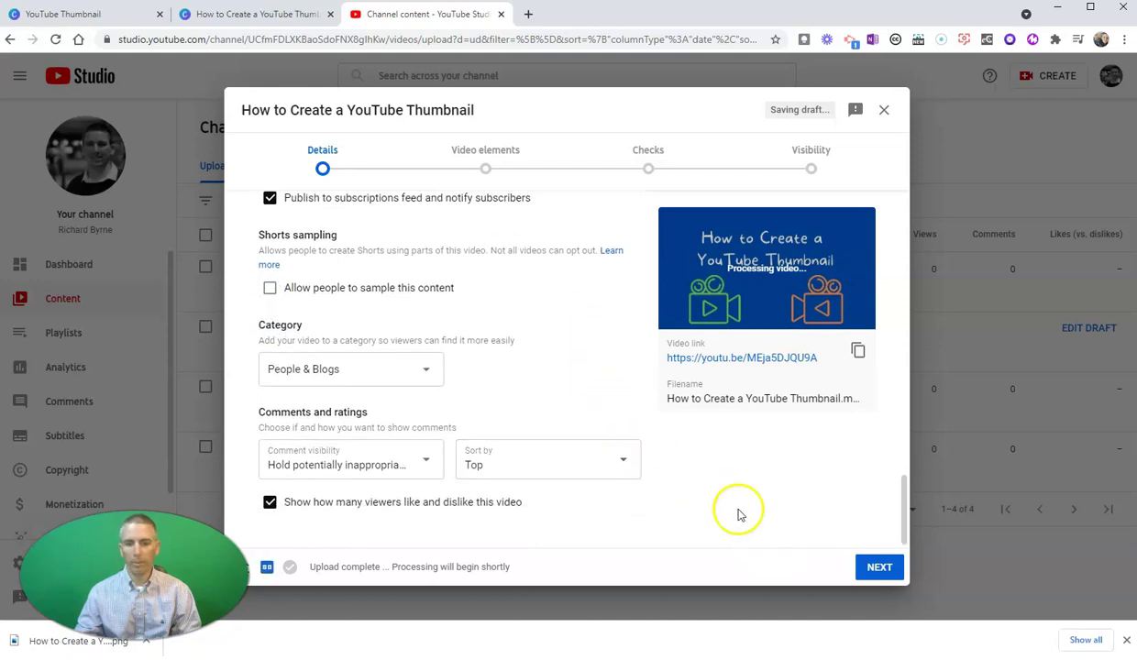
pyautogui.click(270, 502)
# Advance past Video elements and Checks to Visibility and set the video to Private.
pyautogui.click(880, 568)
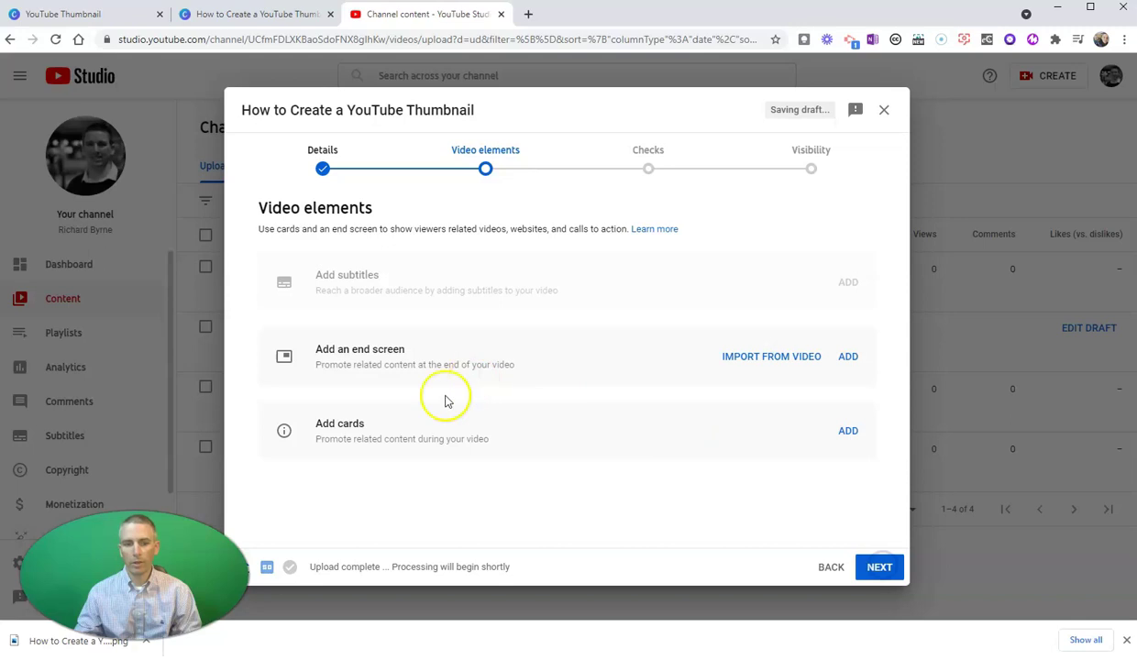
pyautogui.click(885, 566)
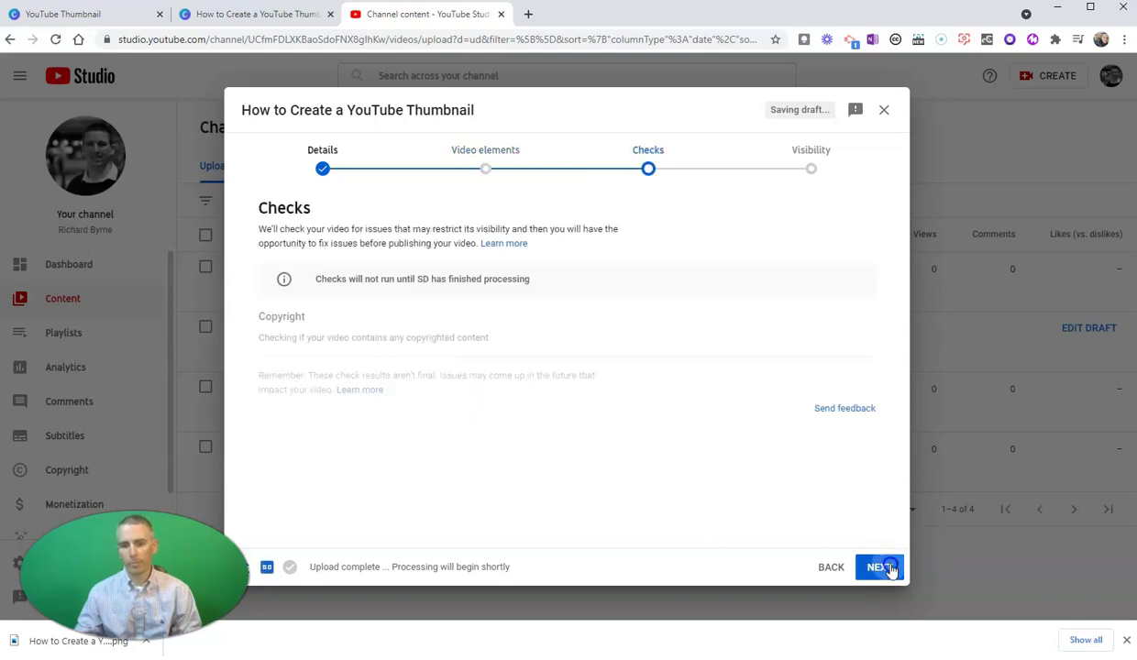
pyautogui.click(887, 567)
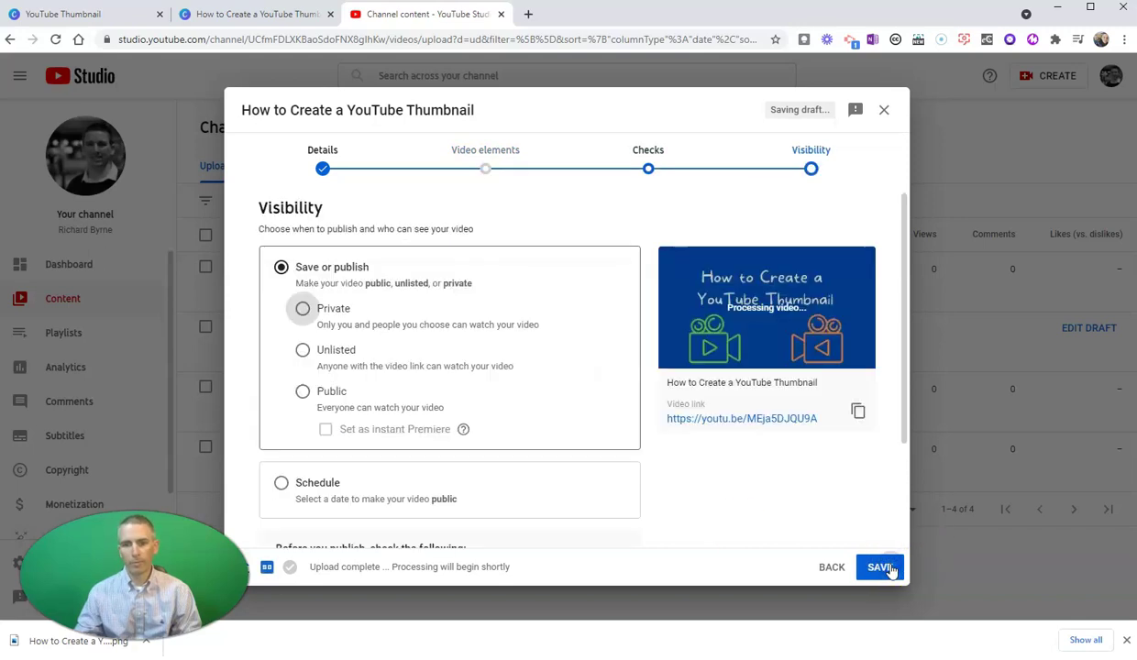
pyautogui.click(302, 308)
pyautogui.click(303, 374)
pyautogui.click(302, 309)
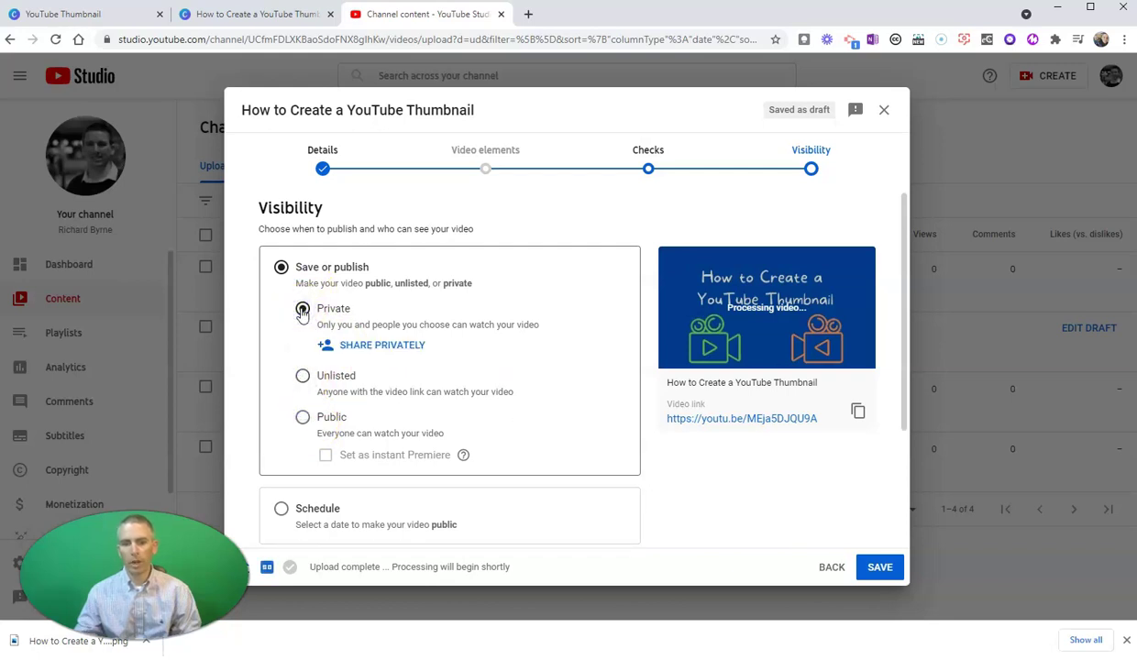